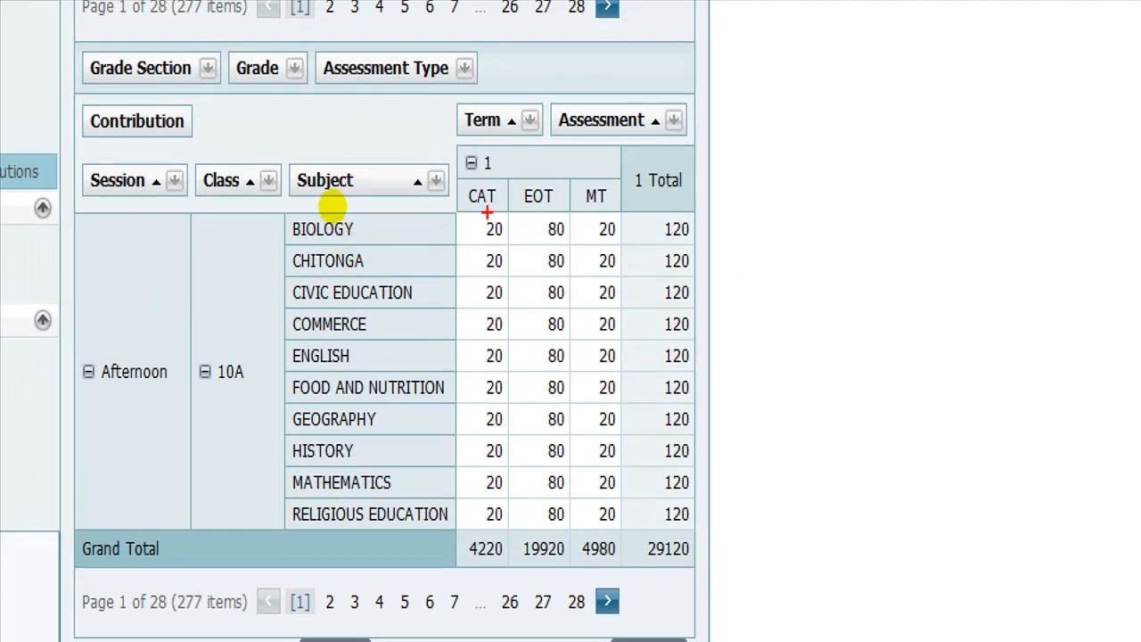
- Mark the CAT, EOT and MT contribution columns and the Biology total with red freehand strokes and circles
left_click_drag(474, 214, 492, 376)
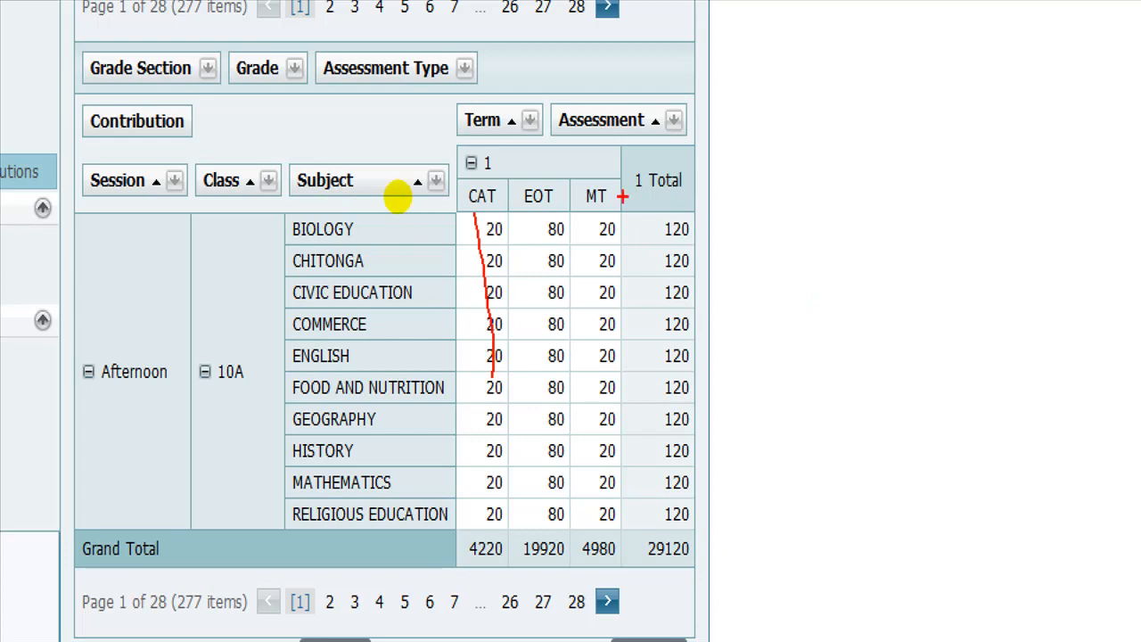
left_click_drag(581, 205, 601, 431)
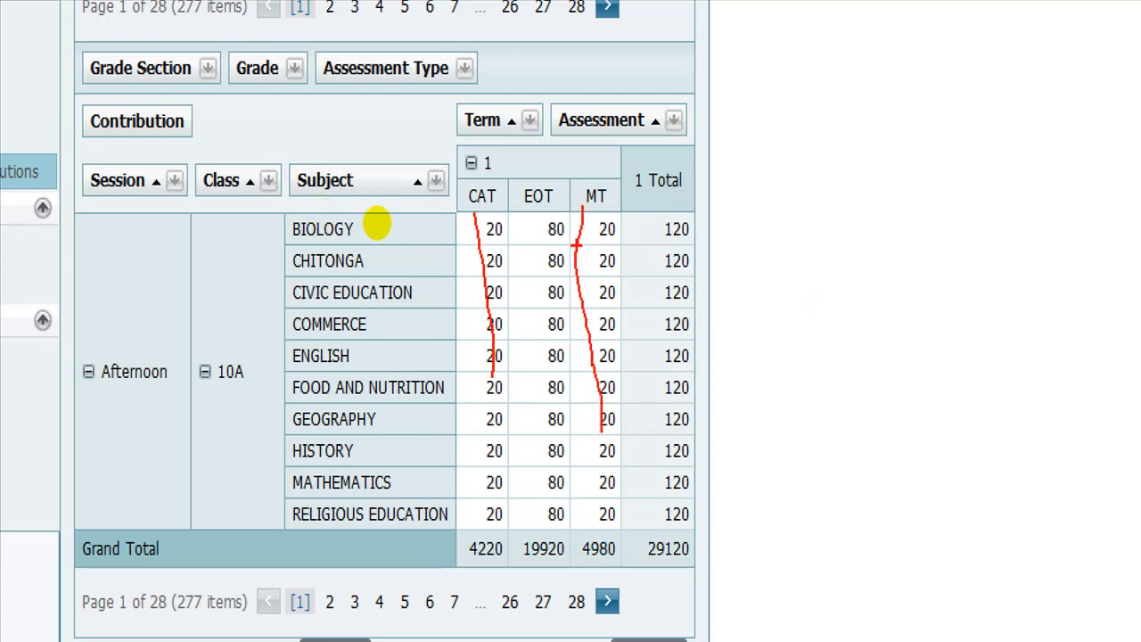
left_click_drag(535, 221, 537, 273)
left_click_drag(651, 240, 701, 237)
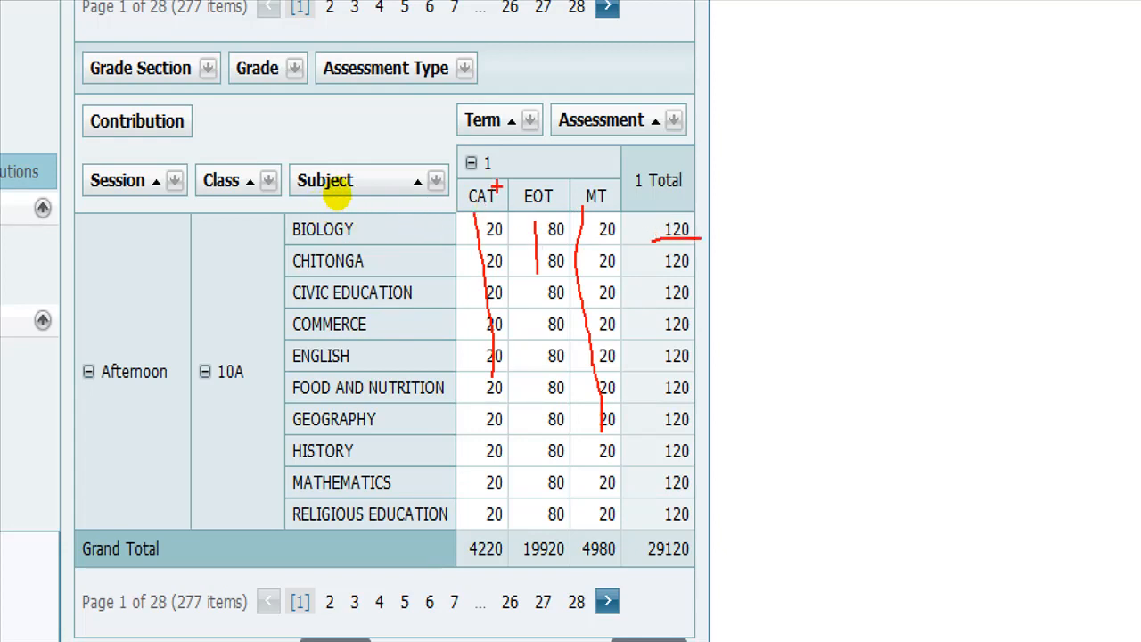
mouse_move(495, 188)
left_mouse_down()
mouse_move(465, 214)
mouse_move(513, 221)
mouse_move(510, 194)
left_mouse_up()
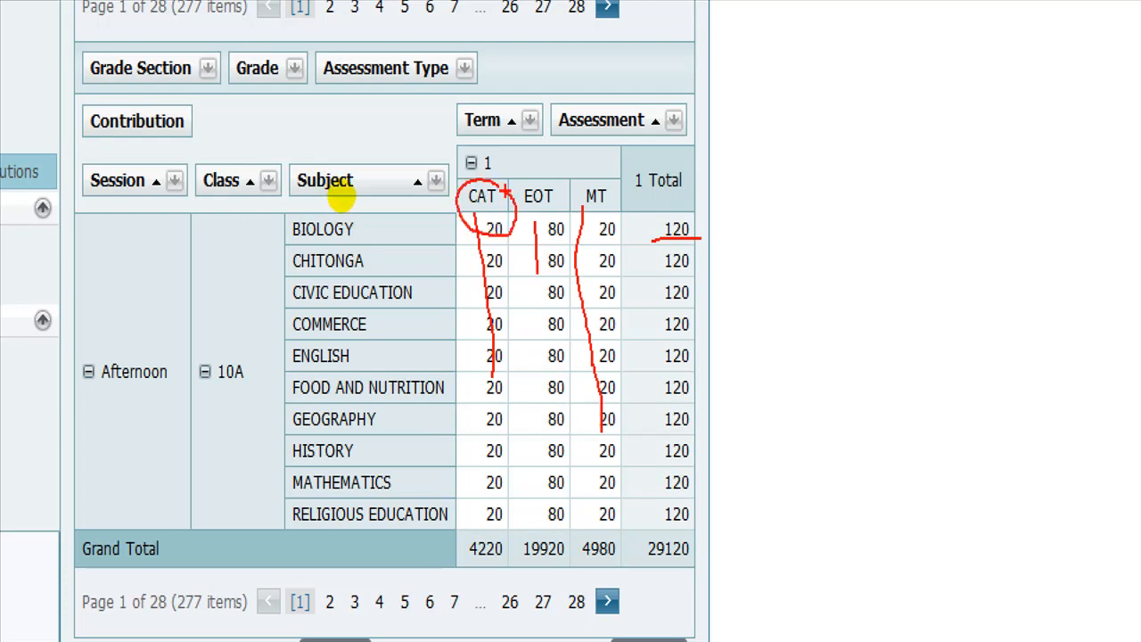
left_click_drag(581, 187, 581, 212)
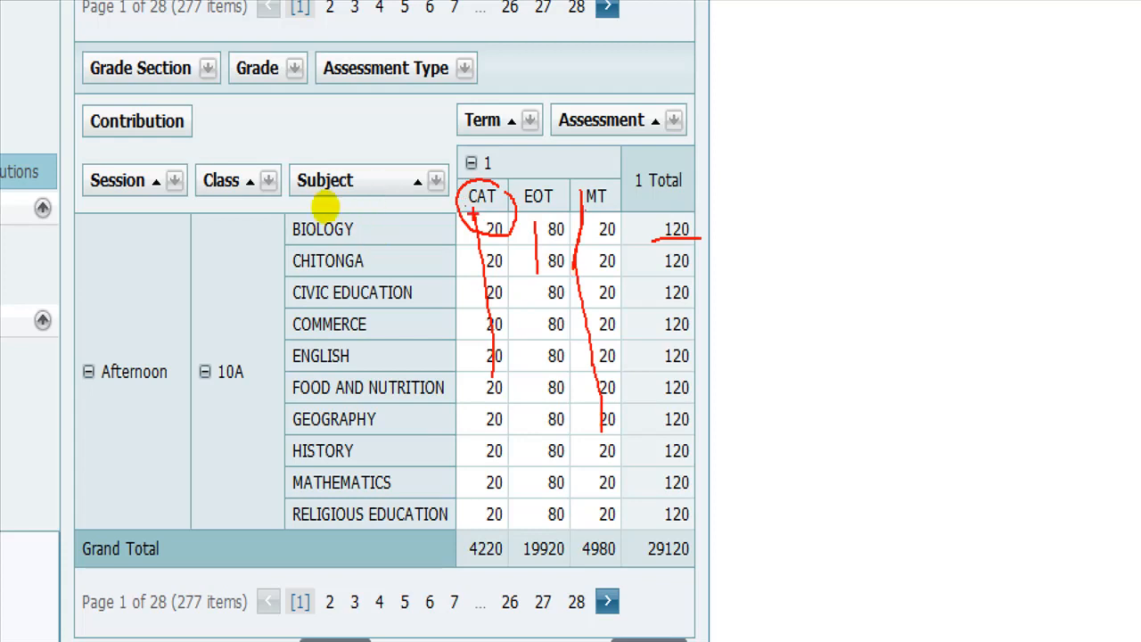
mouse_move(550, 177)
left_mouse_down()
mouse_move(524, 206)
mouse_move(537, 259)
mouse_move(572, 185)
mouse_move(564, 177)
left_mouse_up()
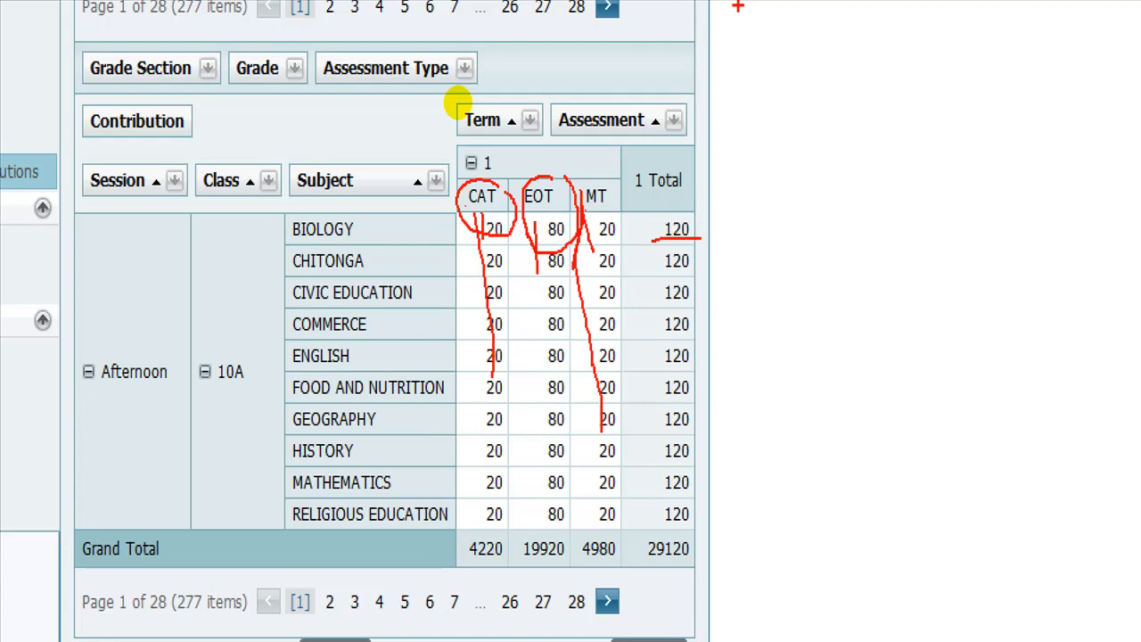
- Write the red annotation lines Test1, Test2, Test3 and EOT: in the blank area beside the contributions table
type("test")
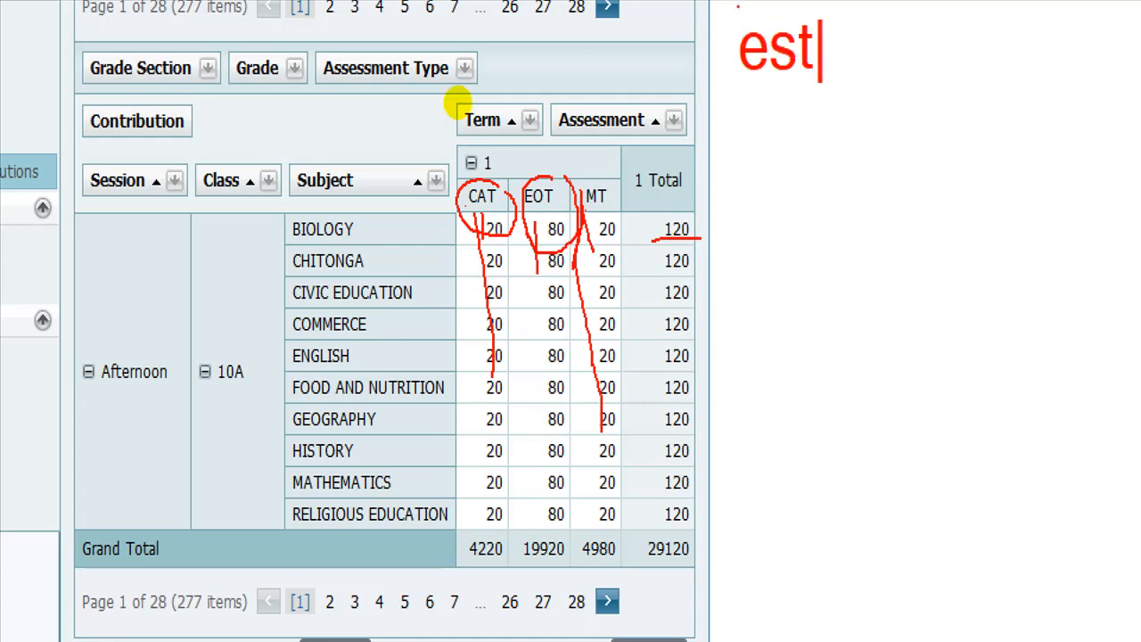
key("BackSpace")
key("BackSpace")
key("BackSpace")
type("Te")
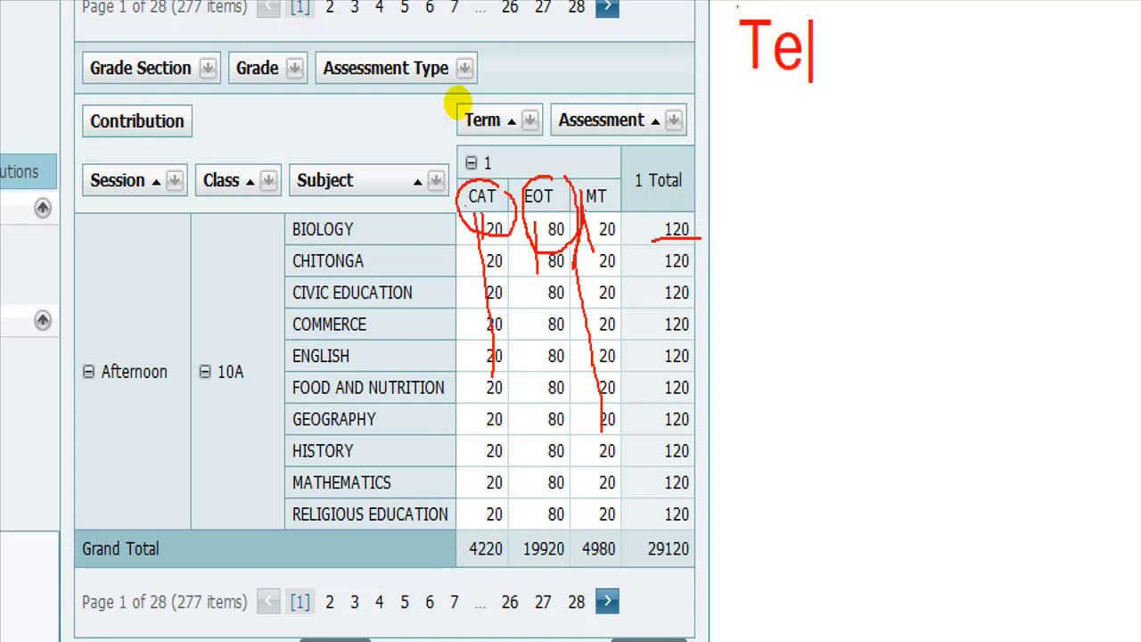
type("st1")
key("Return")
type("Tes")
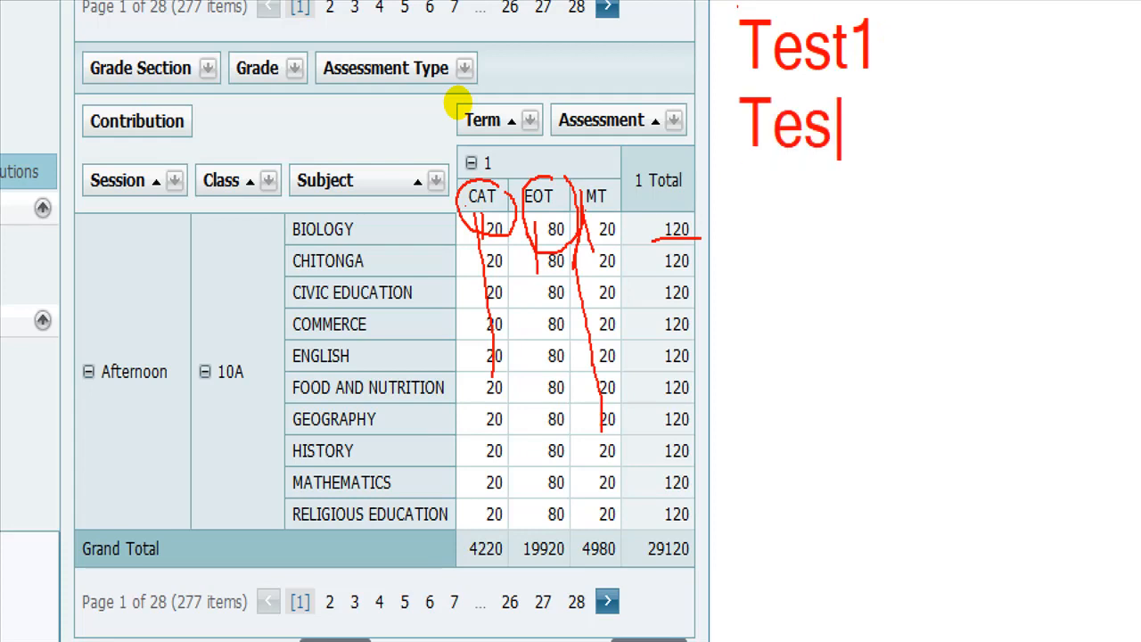
type("t2")
key("Return")
type("Test")
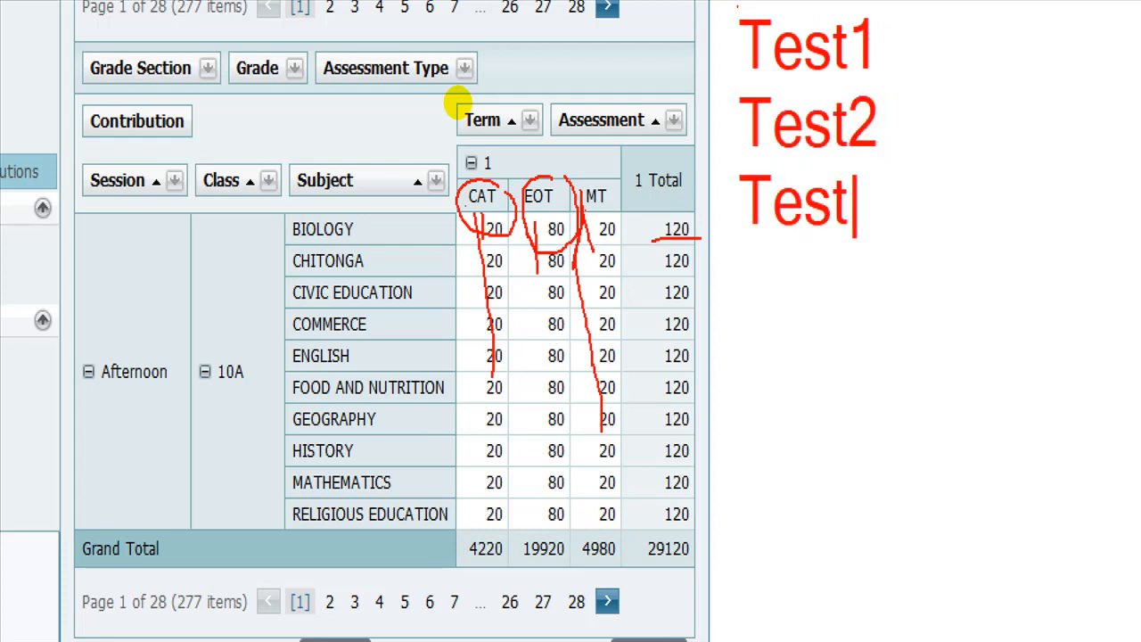
type("3")
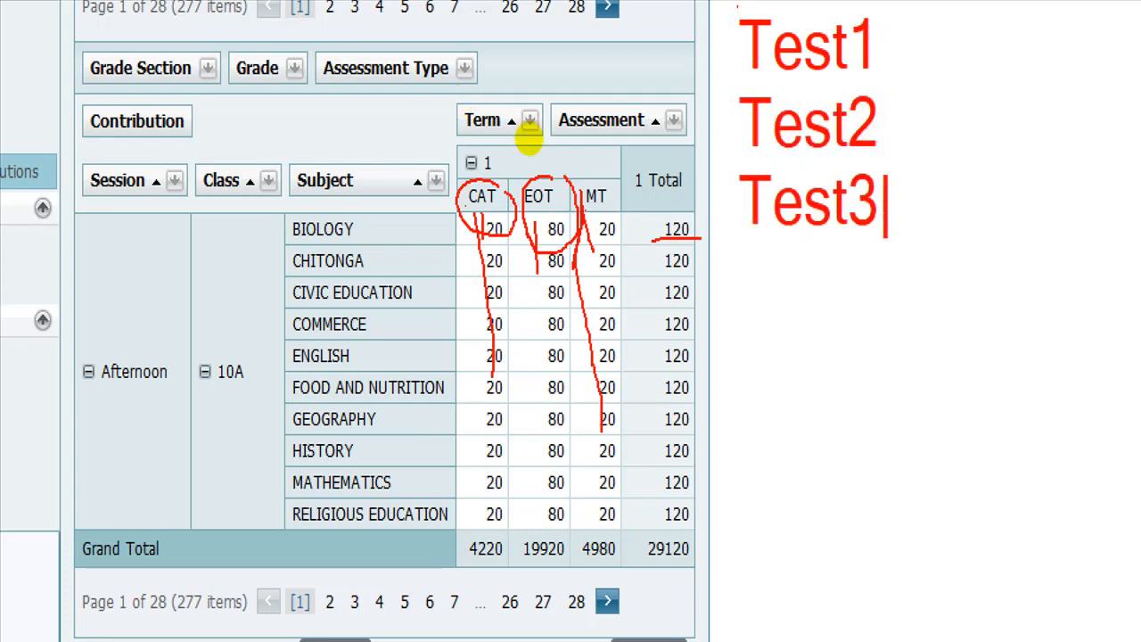
key("Return")
type("EOT:")
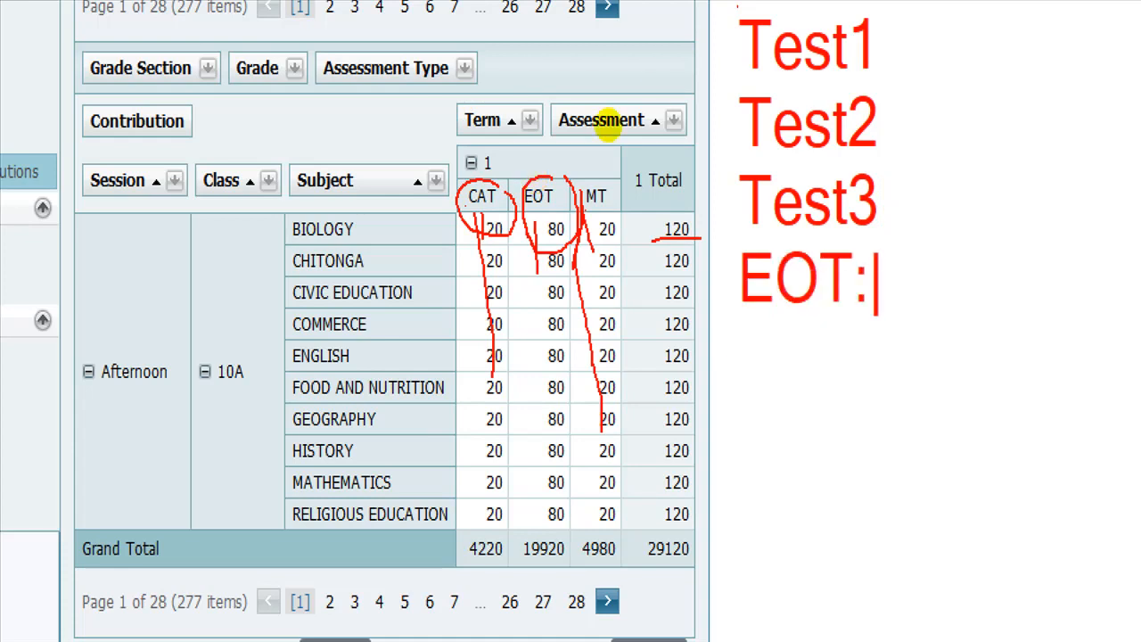
- Write 70 next to the EOT: annotation line and draw a short red stroke beside the Test lines
left_click(658, 88)
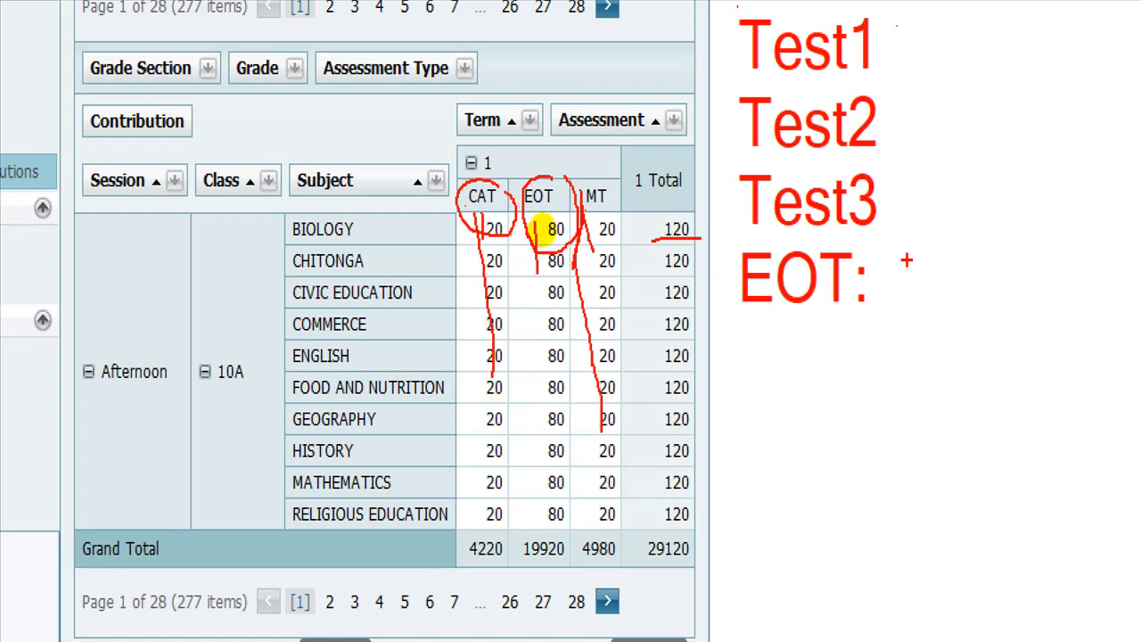
type("t7")
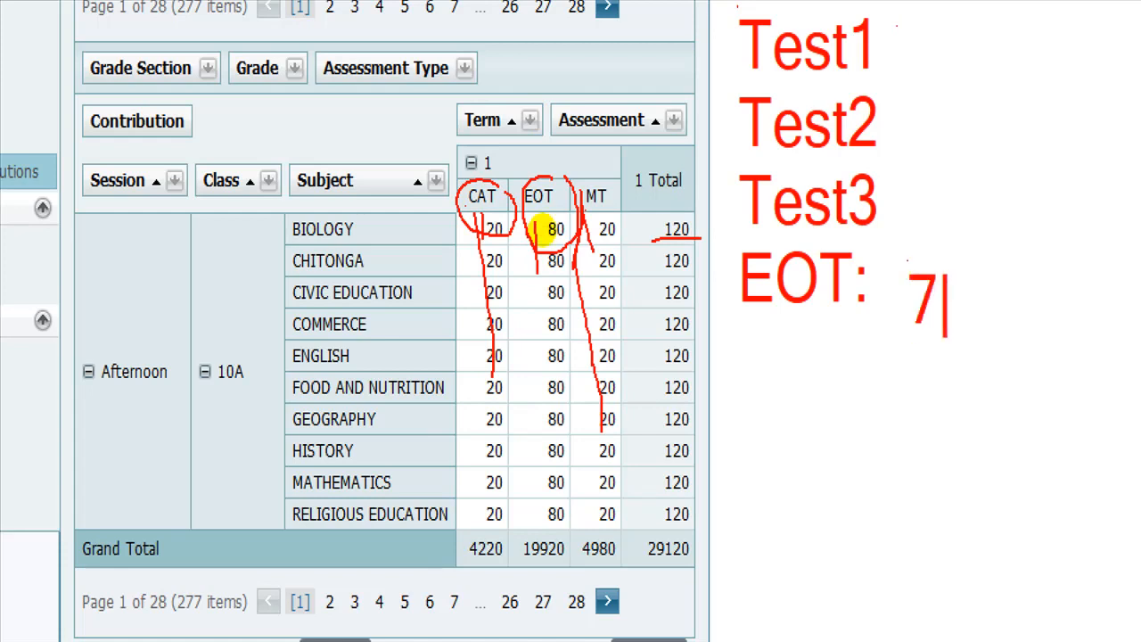
type("0")
key("Escape")
left_click_drag(968, 175, 946, 221)
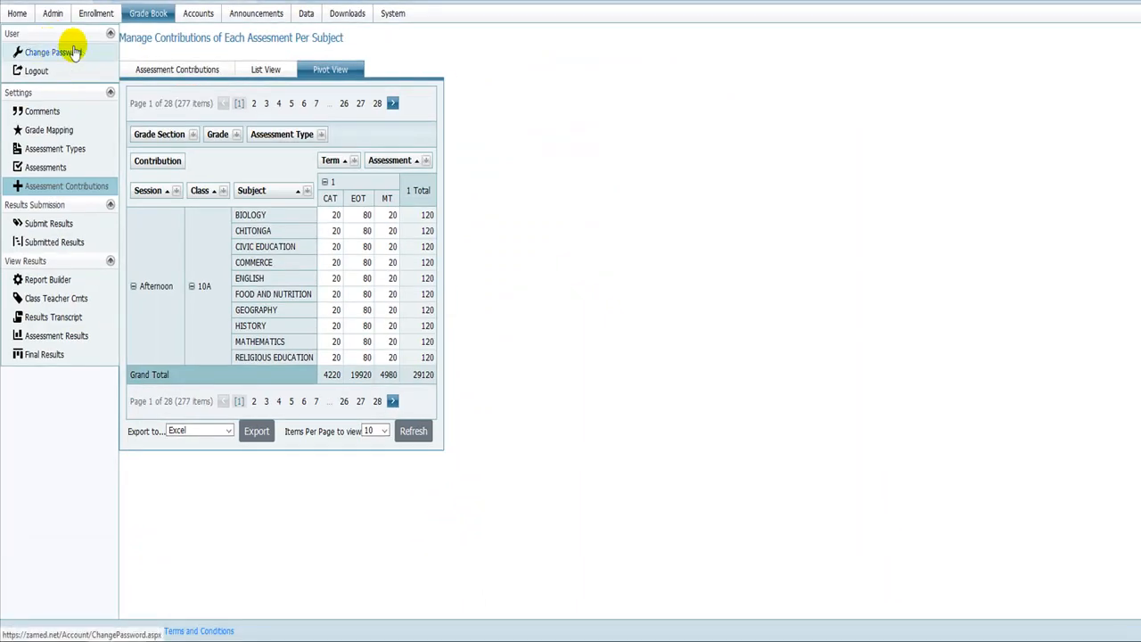
- Open the form for specifying assessment contributions and underline the CAT, EOT and MT options in red
left_click(183, 70)
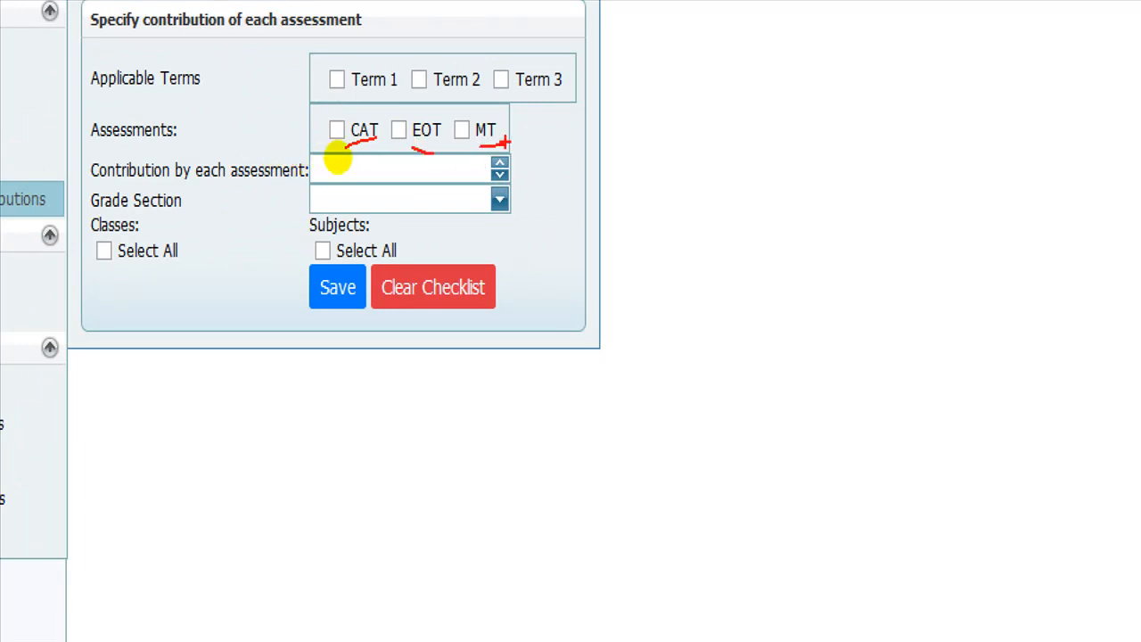
left_click(349, 137)
left_click_drag(467, 145, 481, 145)
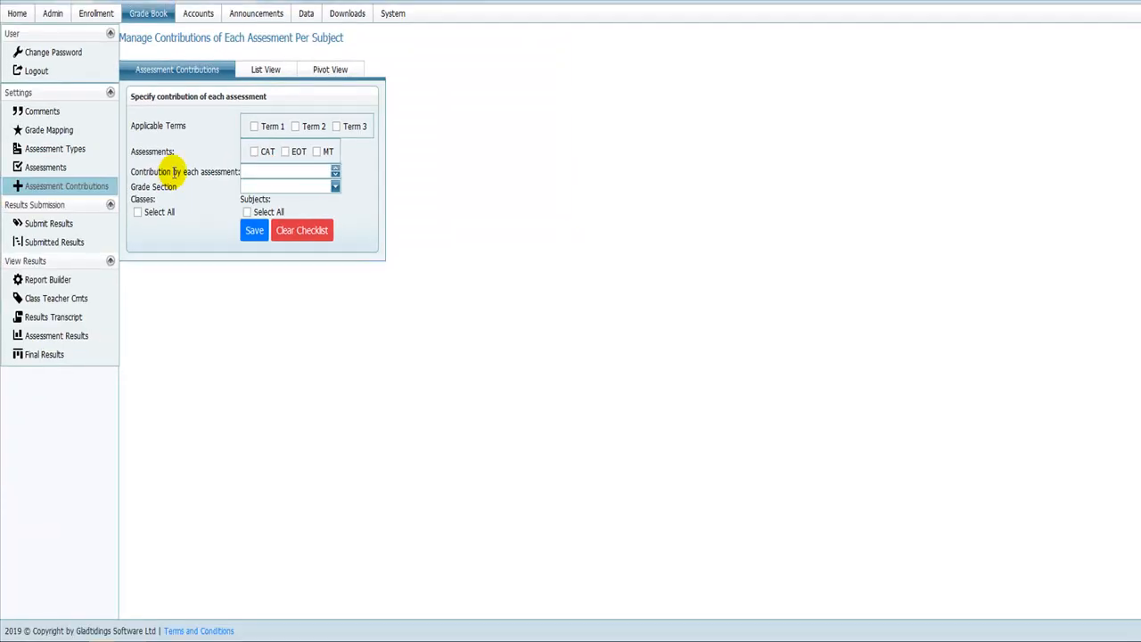
- Choose Term 1 with the CAT and MT assessments and set the contribution by each assessment to 10
left_click(254, 126)
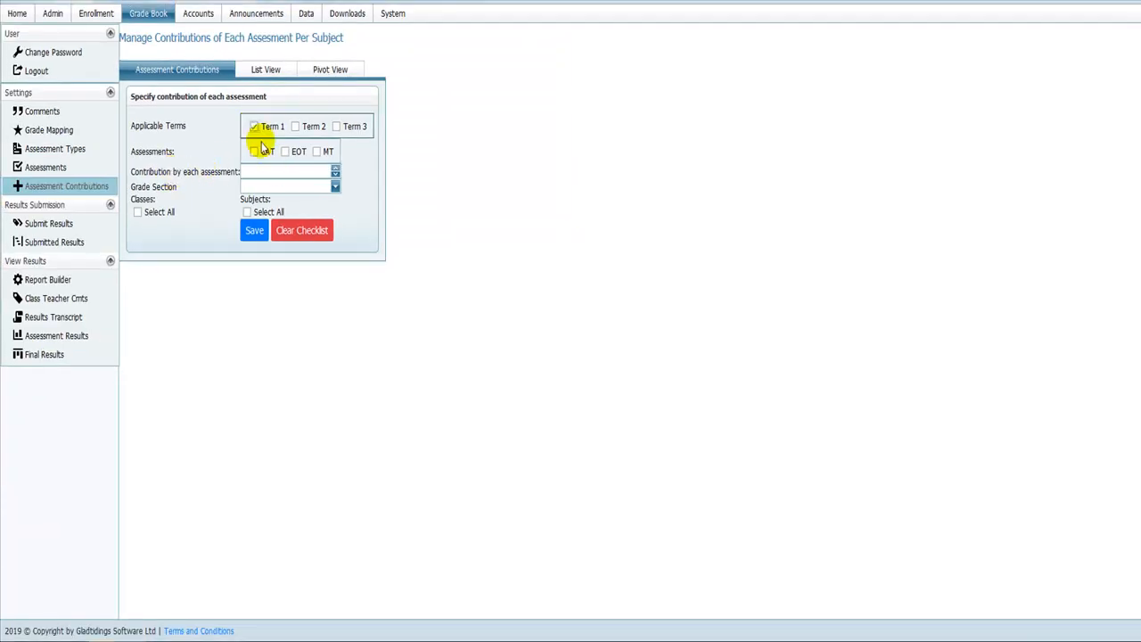
left_click(254, 152)
left_click(259, 172)
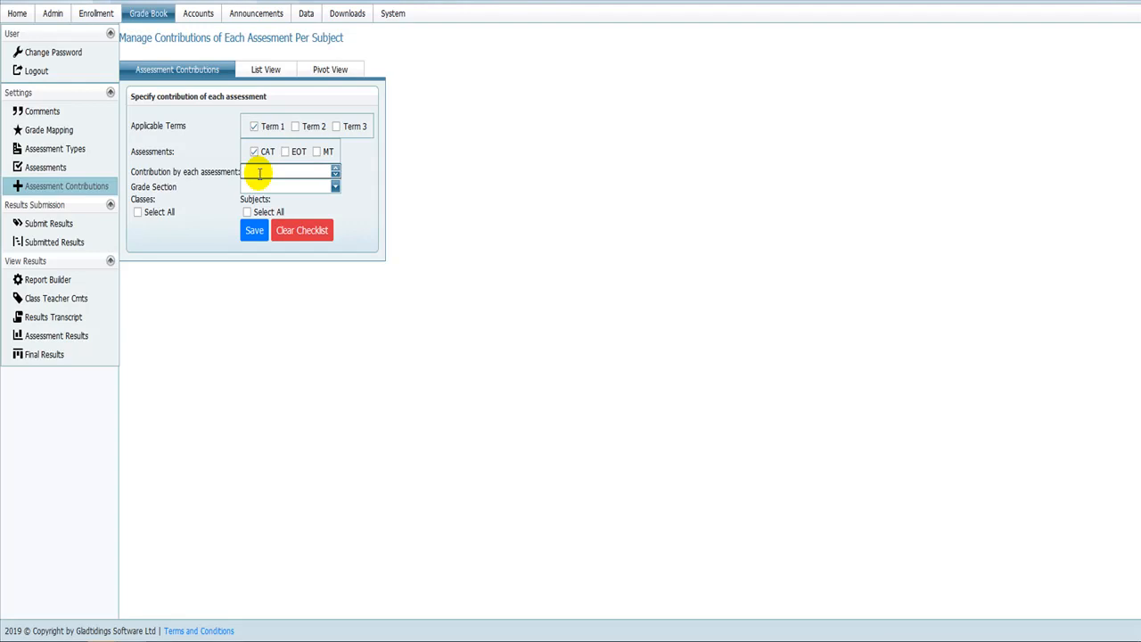
left_click(316, 152)
key("ctrl+1")
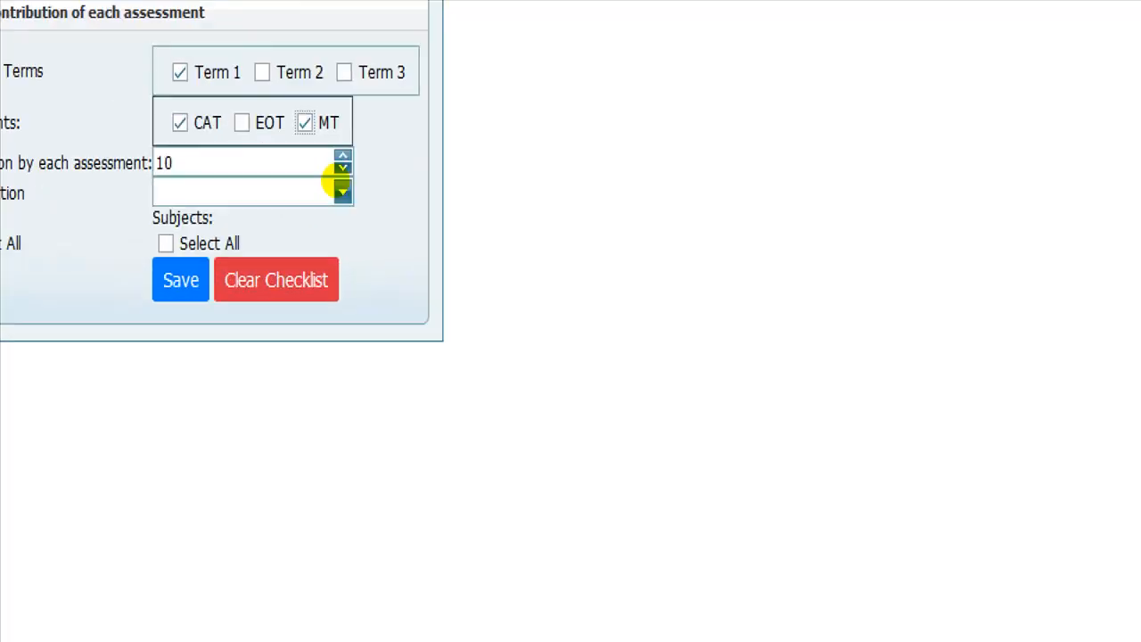
- Mark the selected CAT and MT assessments and circle the contribution value of 10 in red
left_click(148, 156)
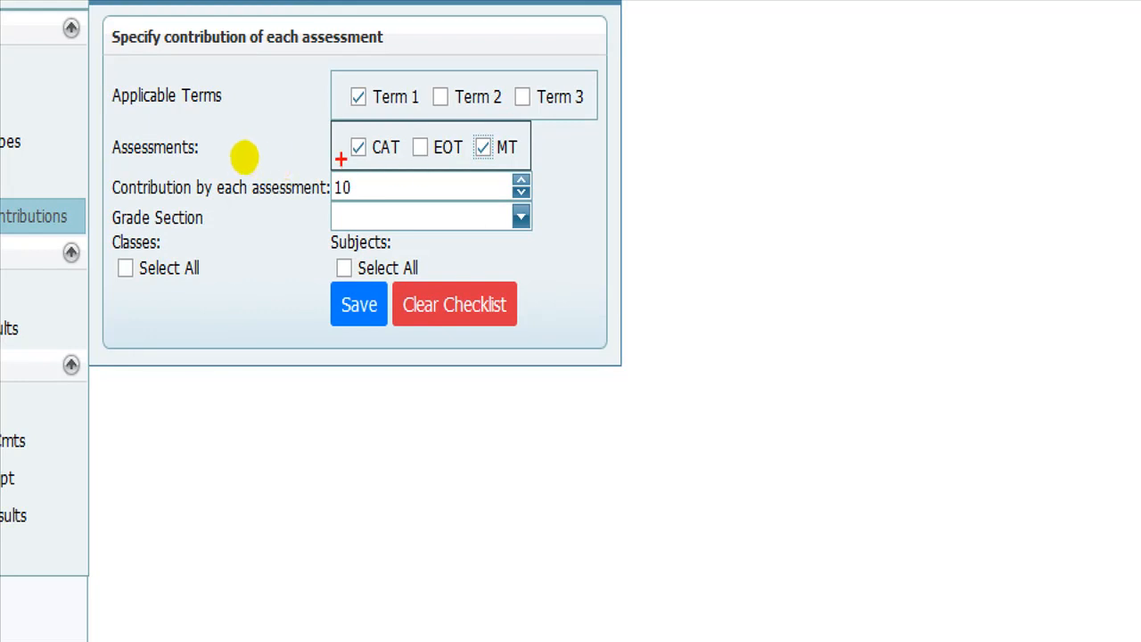
left_click(329, 160)
left_click_drag(491, 164, 500, 163)
mouse_move(350, 176)
left_mouse_down()
mouse_move(360, 203)
mouse_move(354, 178)
left_mouse_up()
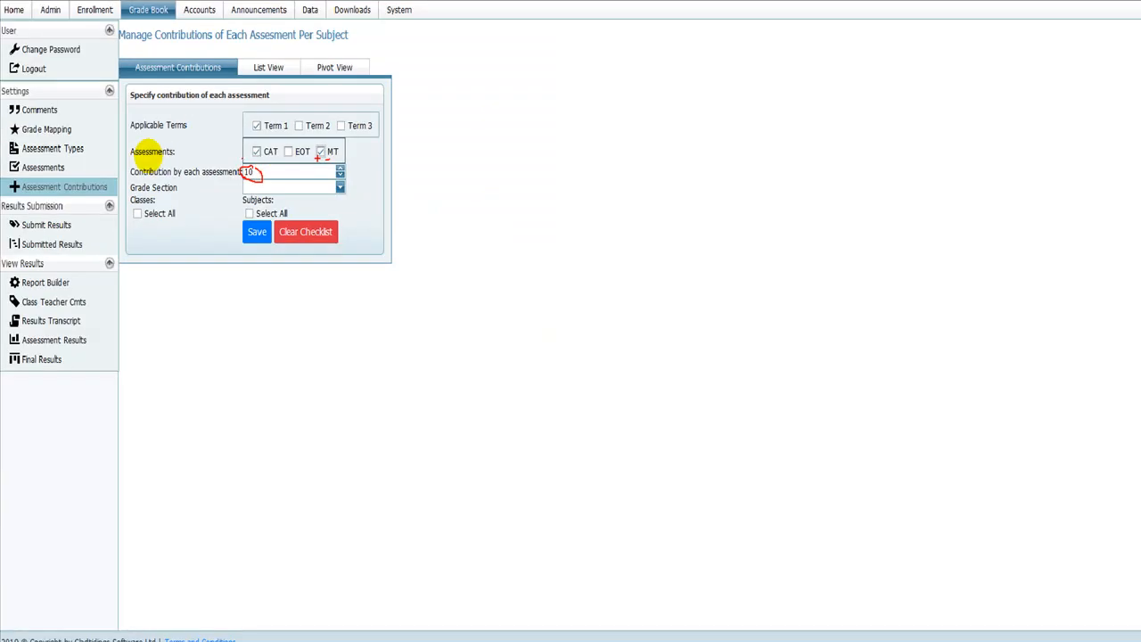
- View the assessment contributions as a pivot and as a list, and mark the area around the Delete All option
left_click(322, 70)
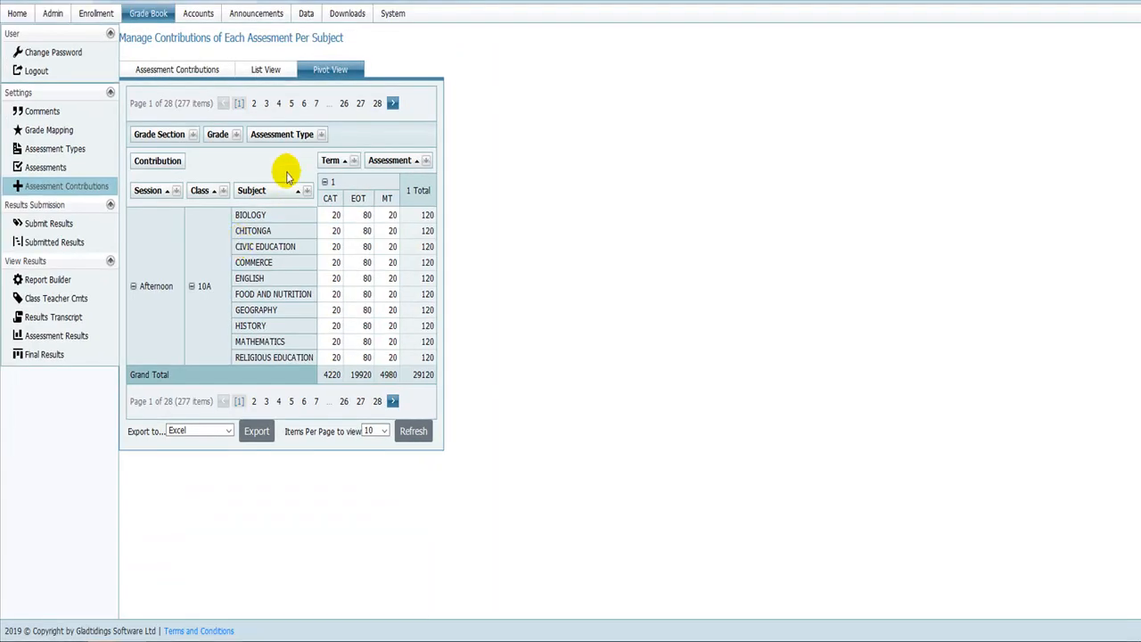
left_click(267, 71)
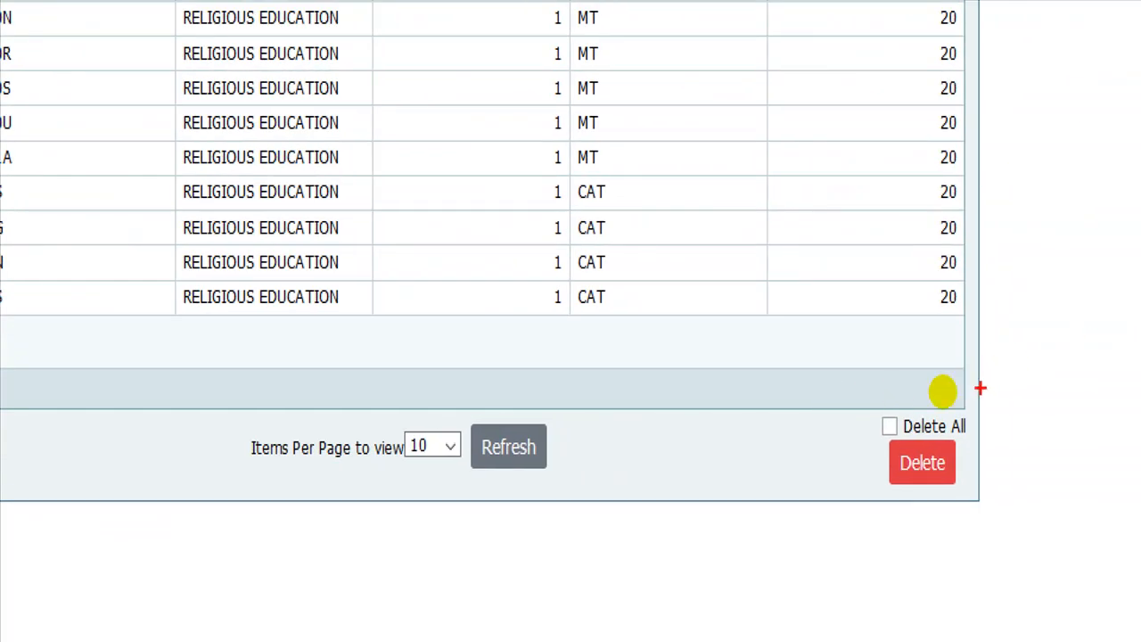
mouse_move(944, 380)
left_mouse_down()
mouse_move(992, 459)
mouse_move(939, 378)
left_mouse_up()
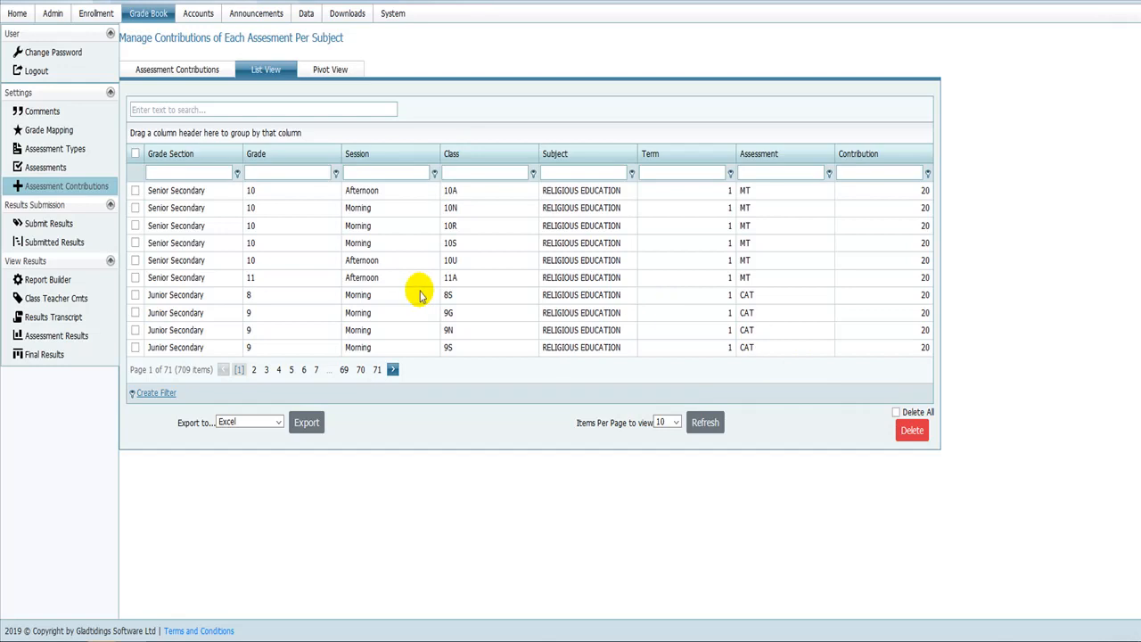
- Select the Religious Education rows for 8S, 11A and 10U, then delete all assessment contributions with Delete All enabled
left_click(134, 294)
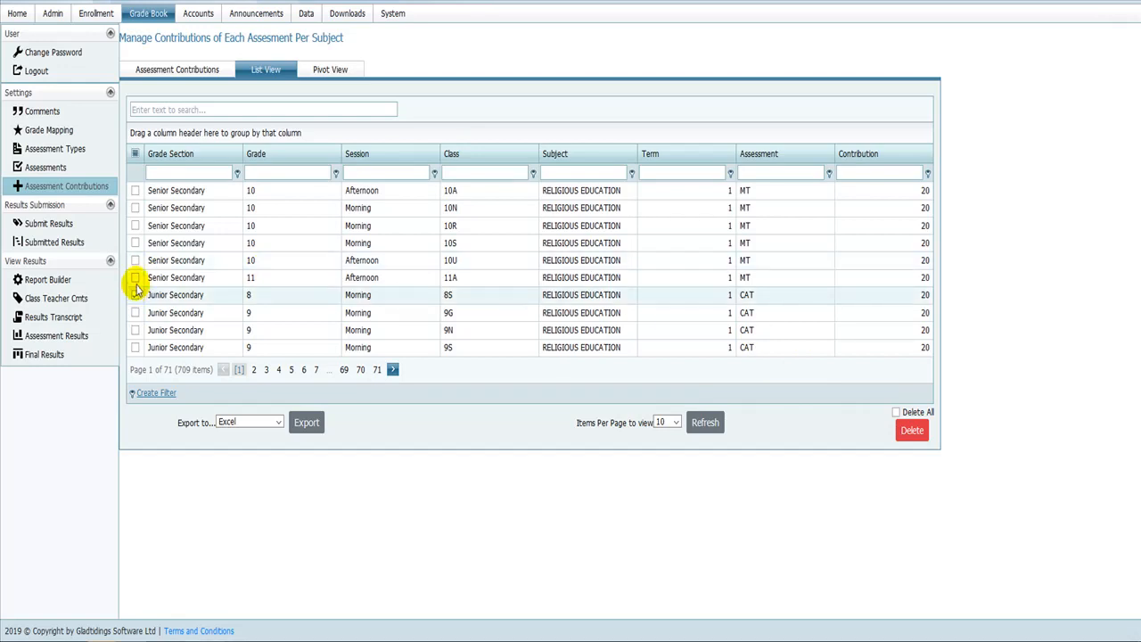
left_click(134, 277)
left_click(135, 260)
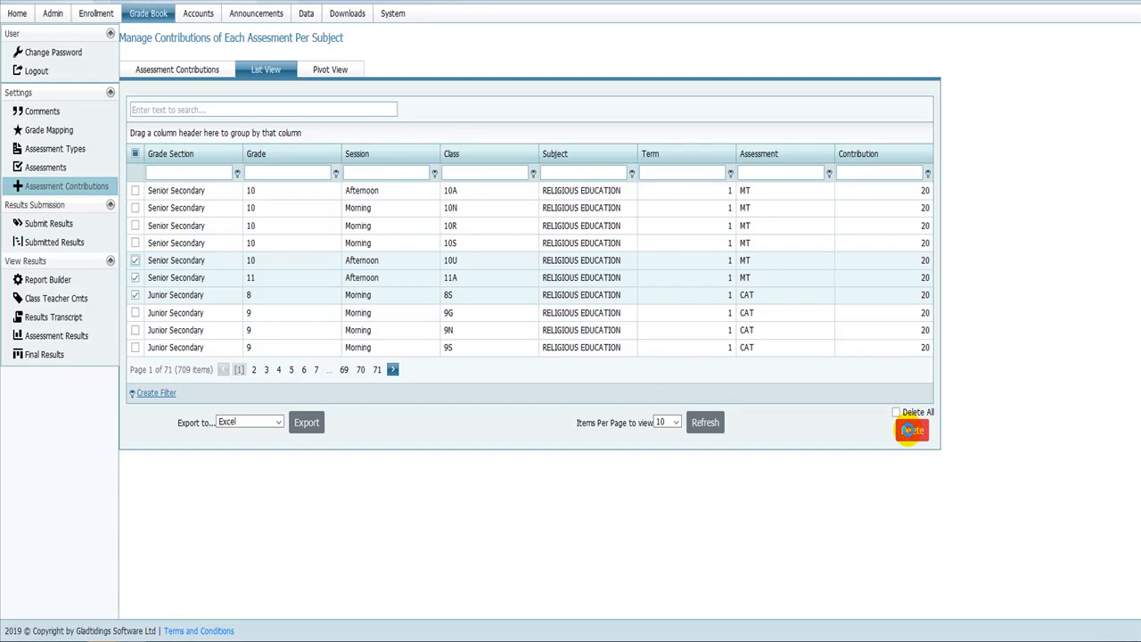
left_click(896, 412)
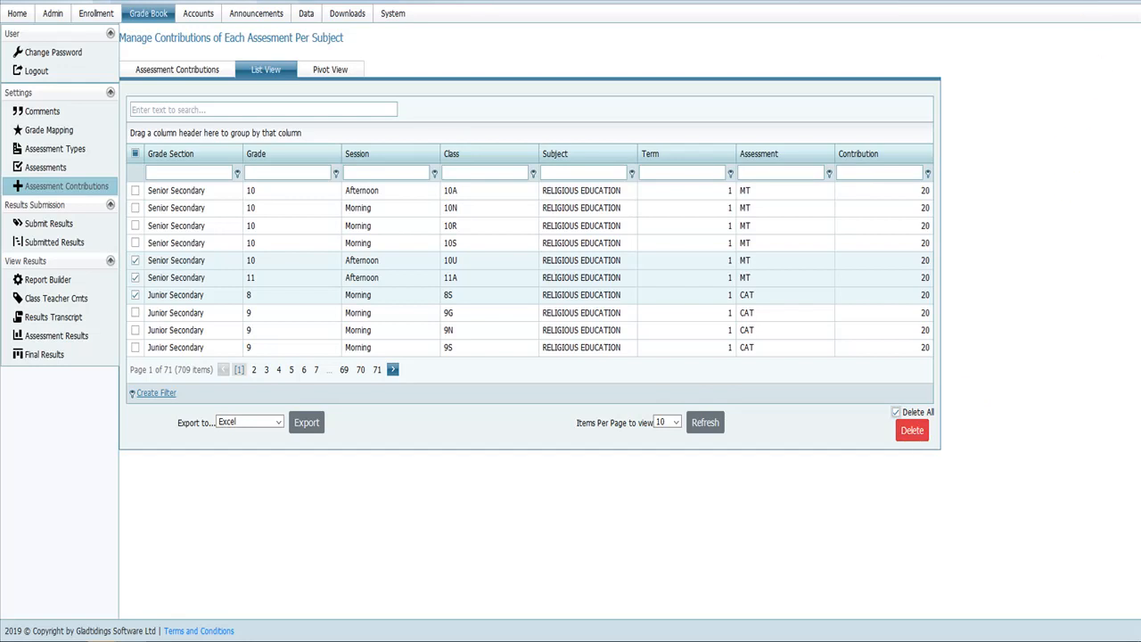
left_click(911, 430)
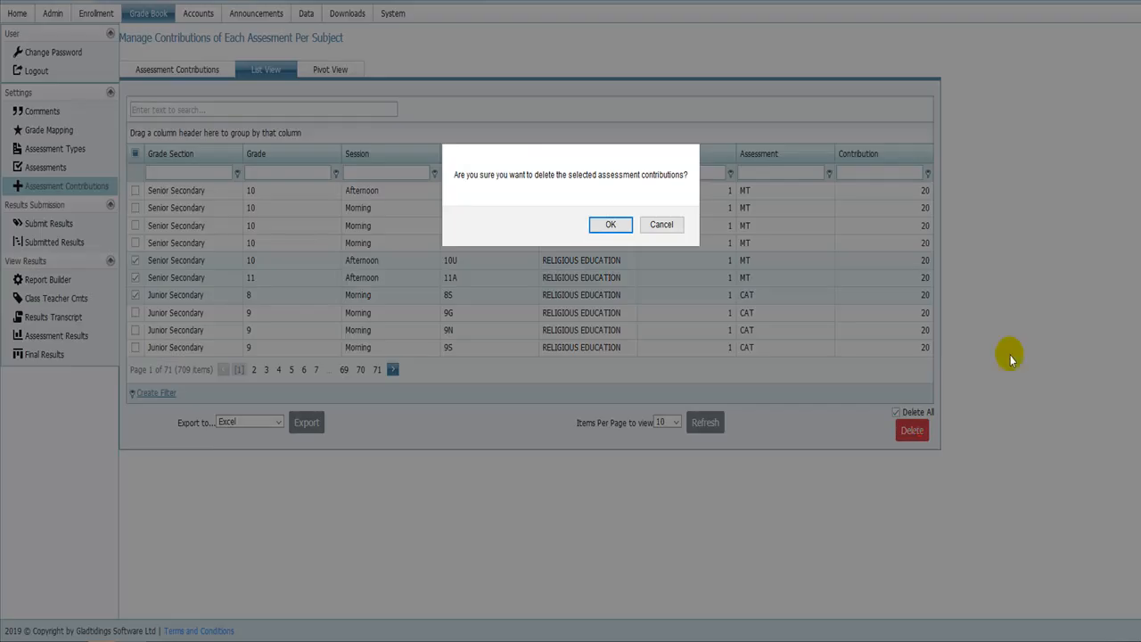
left_click(609, 224)
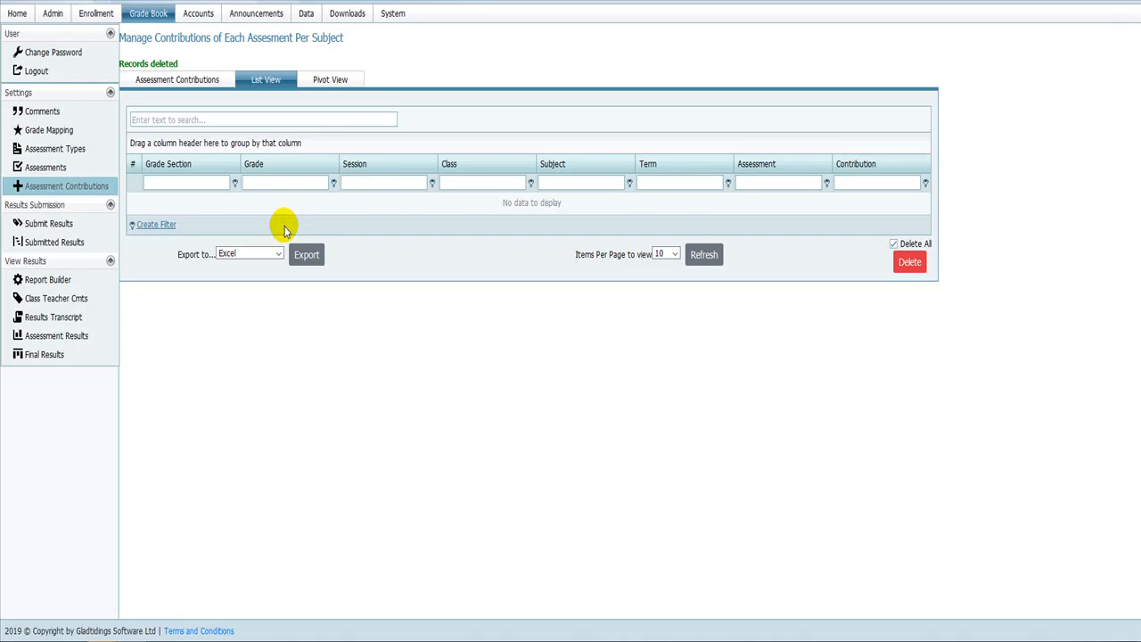
- Open the submitted subject results and load the CAT results for Term 1 of 2019
left_click(44, 243)
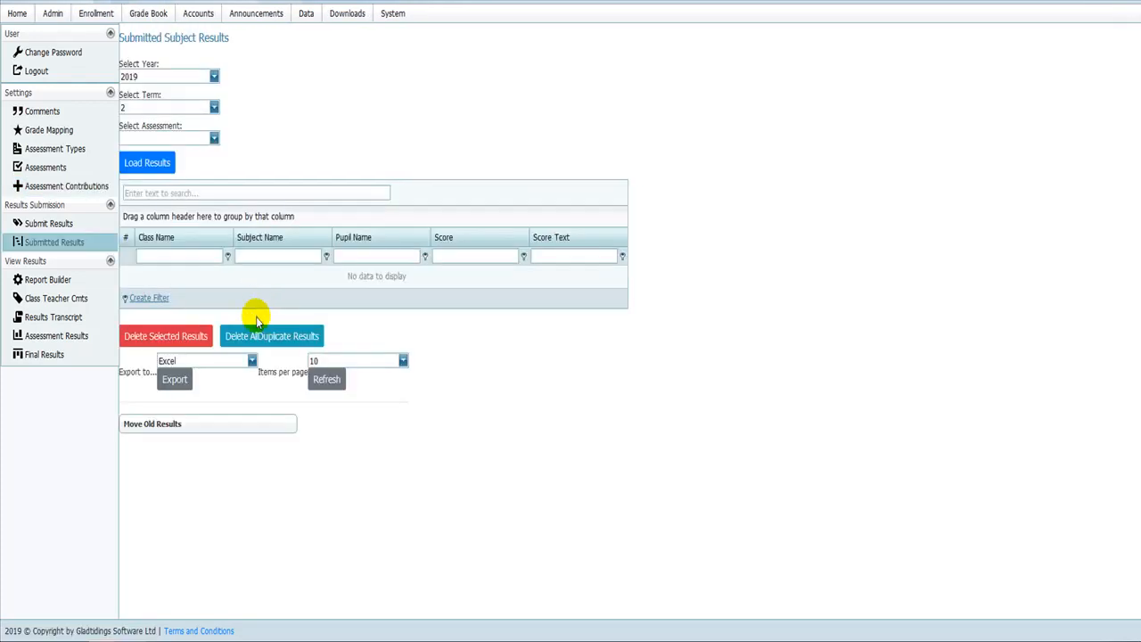
left_click(166, 110)
left_click(156, 120)
left_click(149, 139)
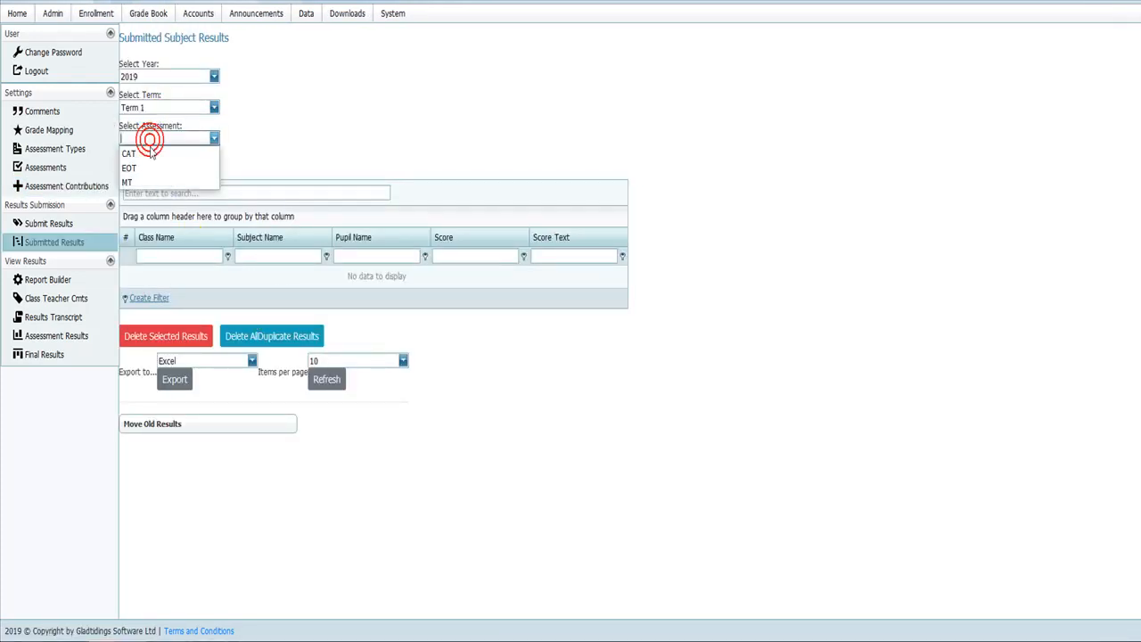
left_click(140, 152)
left_click(145, 164)
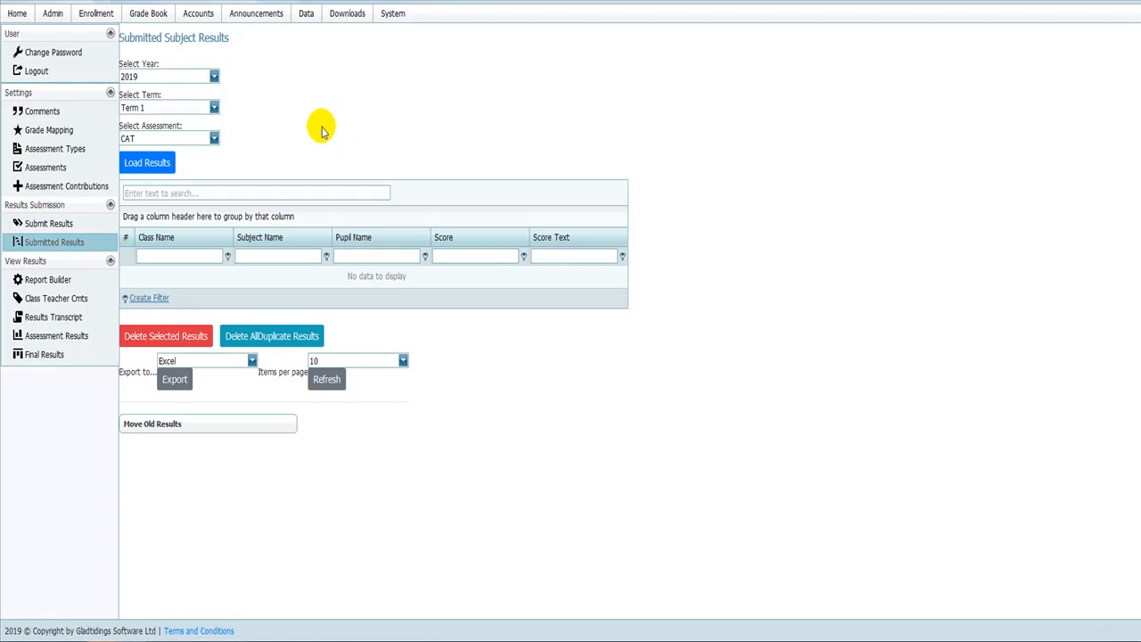
- Load the submitted MT results for Term 1 and mark the assessment selection in red
left_click(166, 138)
left_click(161, 182)
left_click(146, 162)
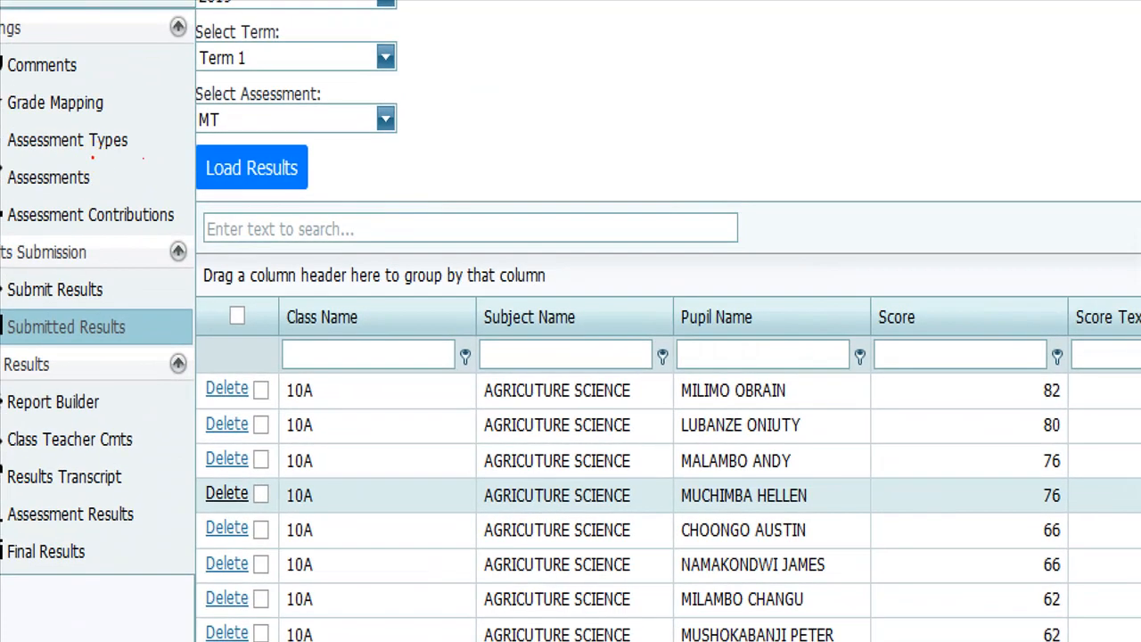
mouse_move(292, 119)
left_mouse_down()
mouse_move(356, 150)
mouse_move(362, 126)
left_mouse_up()
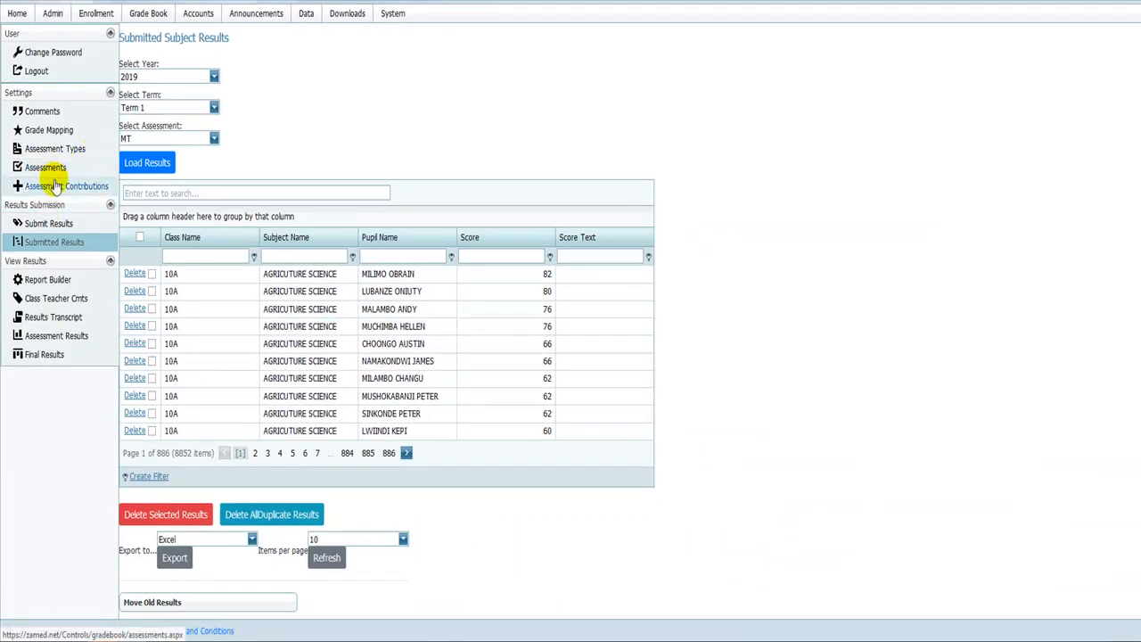
- Open the assessment contributions form and circle the Assessment Contributions and List View headings in red
left_click(56, 186)
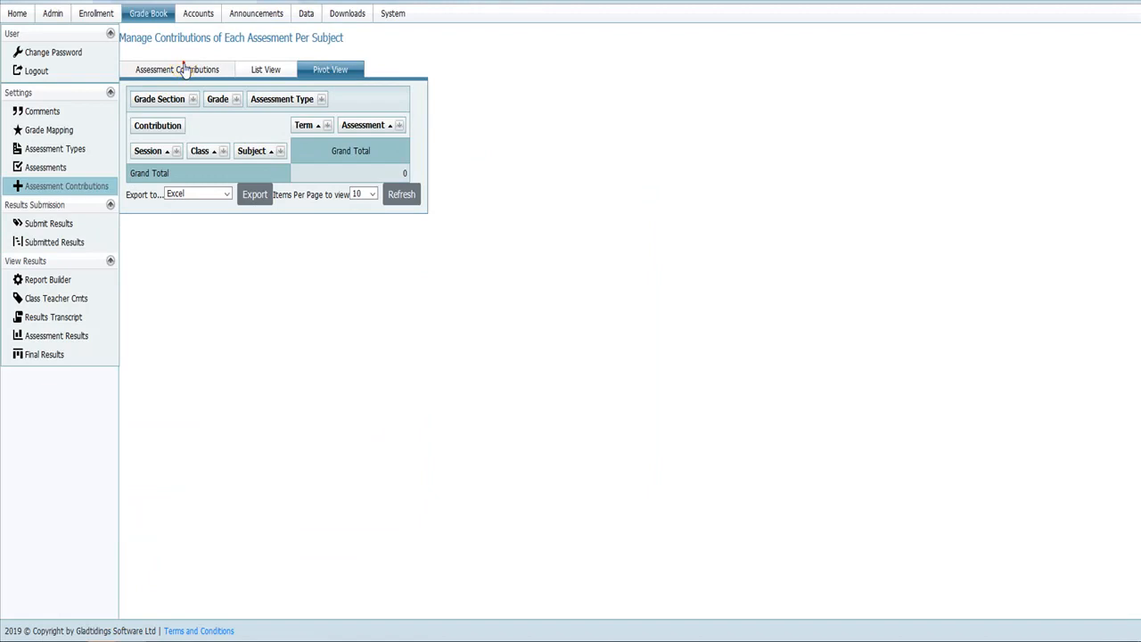
left_click(185, 71)
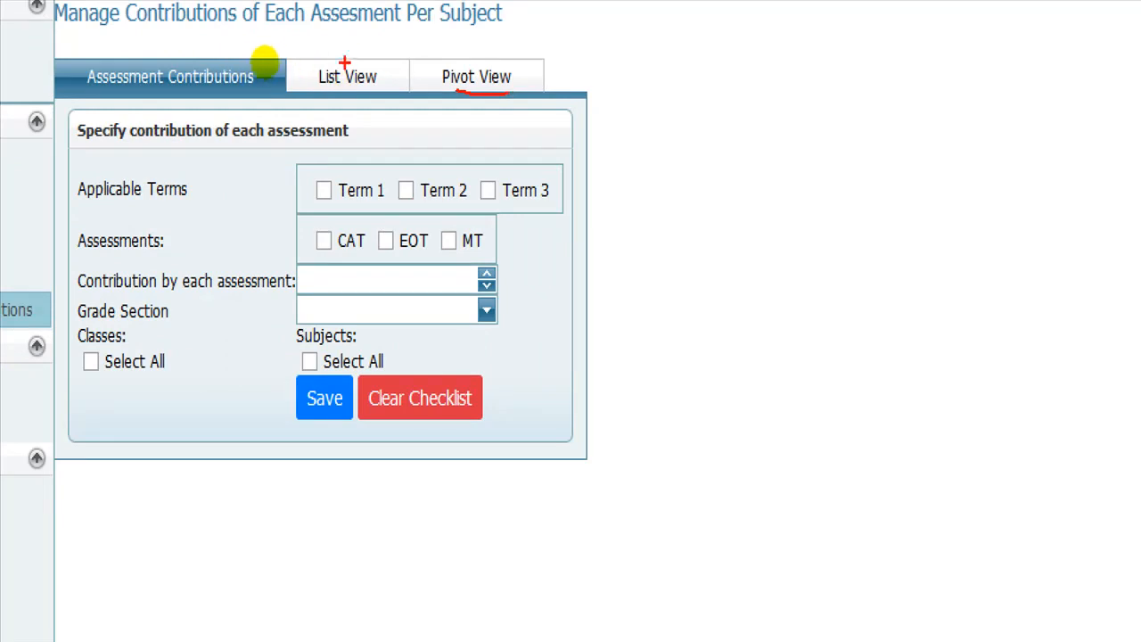
mouse_move(361, 52)
left_mouse_down()
mouse_move(323, 48)
mouse_move(372, 103)
mouse_move(349, 49)
left_mouse_up()
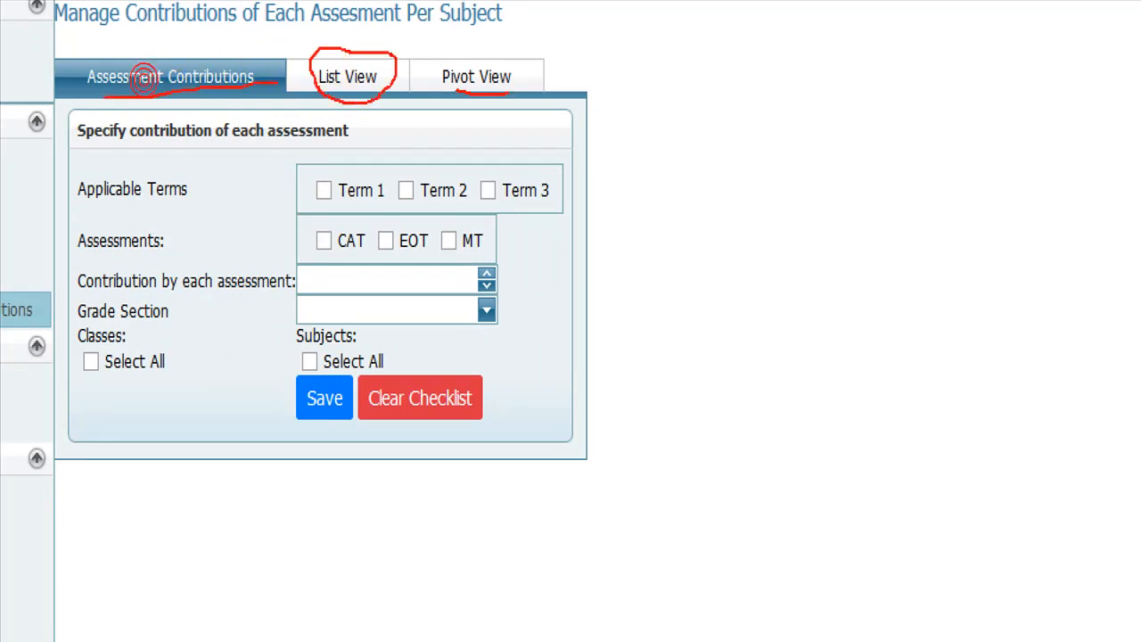
mouse_move(293, 84)
left_mouse_down()
mouse_move(122, 65)
mouse_move(189, 73)
left_mouse_up()
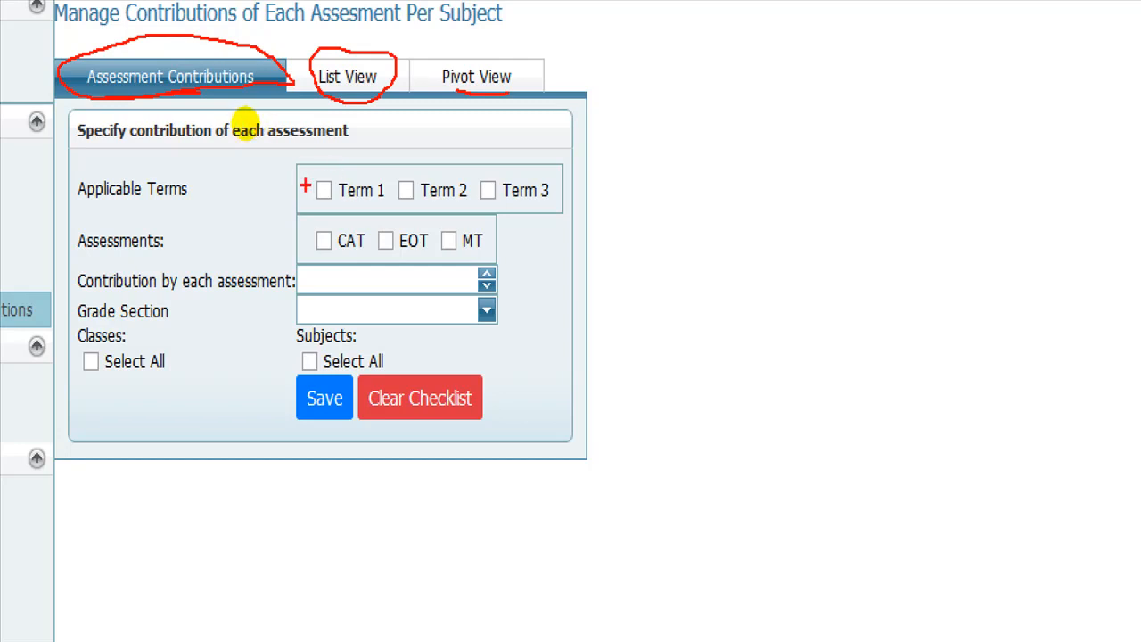
- Mark the Term 1, MT and CAT options of the contributions form in red, then clear the annotations
left_click_drag(315, 205, 390, 209)
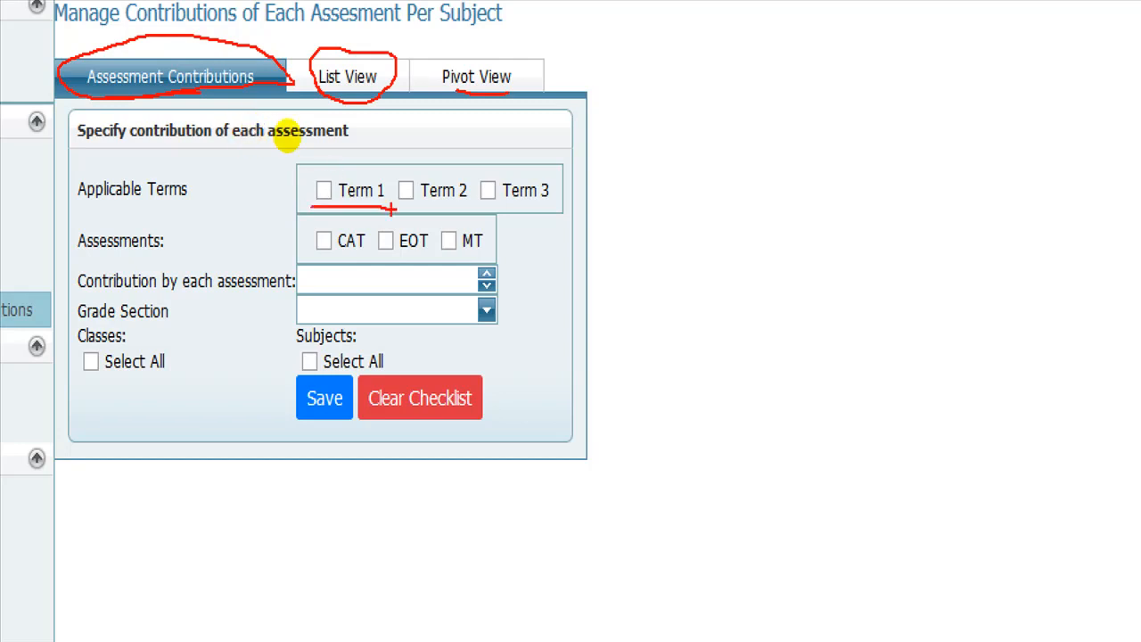
left_click_drag(437, 252, 484, 251)
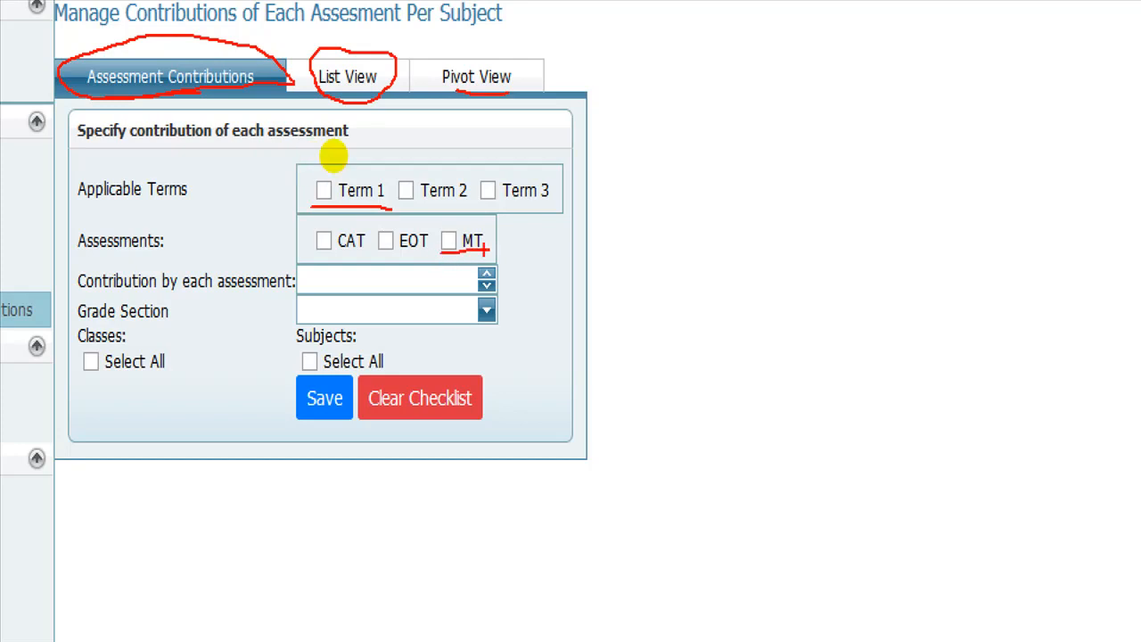
mouse_move(363, 215)
left_mouse_down()
mouse_move(301, 215)
mouse_move(373, 233)
left_mouse_up()
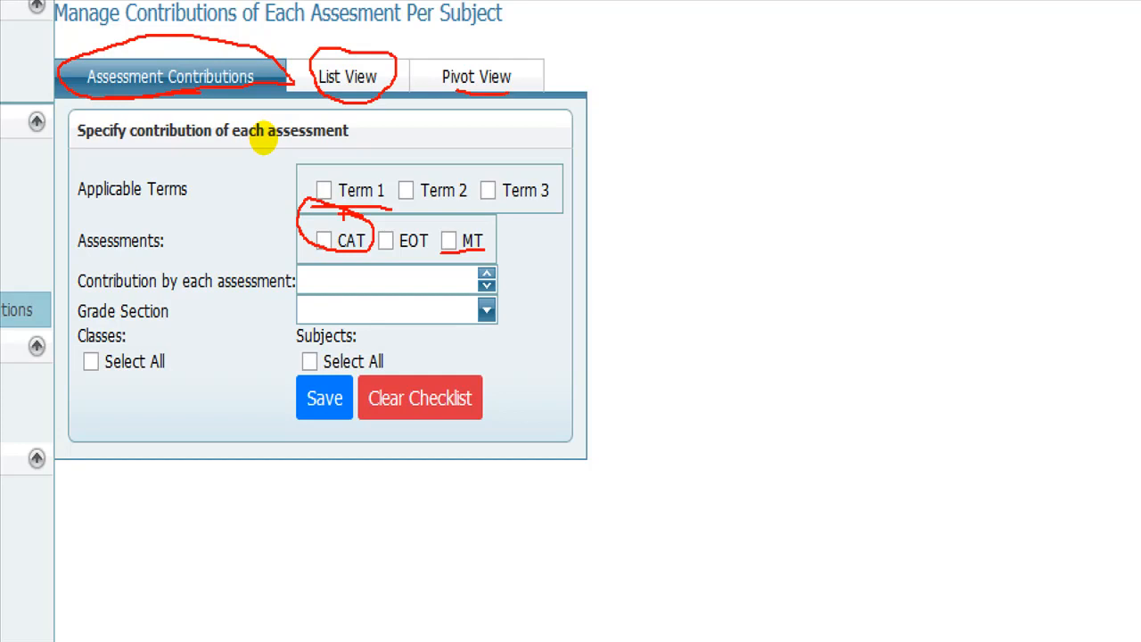
left_click_drag(310, 256, 352, 256)
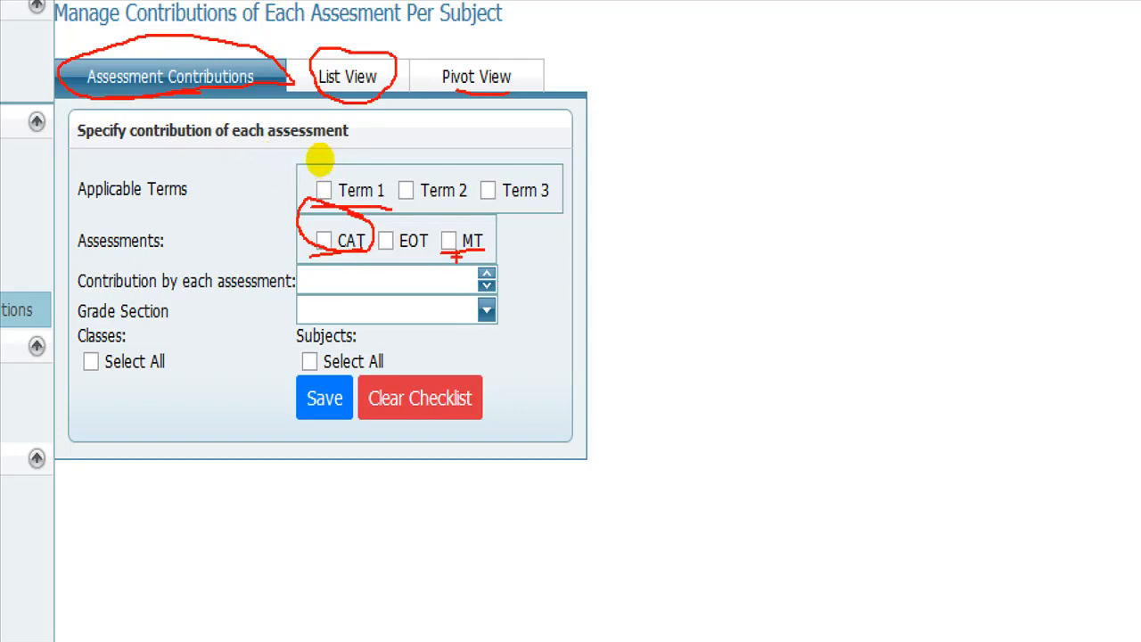
left_click(471, 249)
left_click_drag(337, 268, 366, 270)
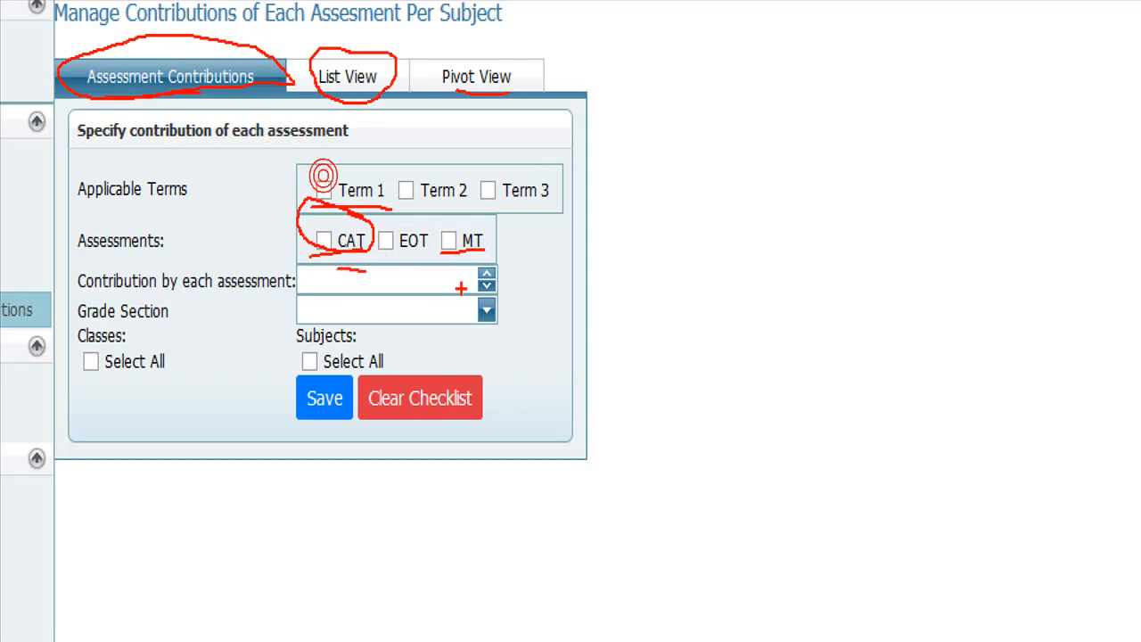
key("Escape")
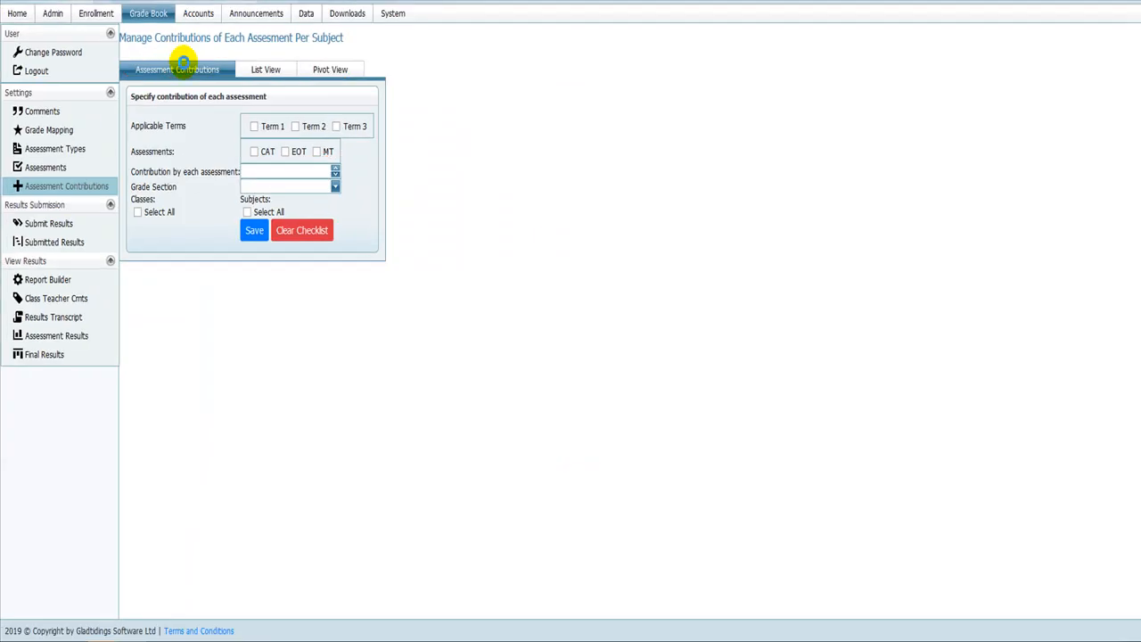
- Open the assessments list and set the merge of assessment results to move results from CAT to MT, without merging
left_click(42, 170)
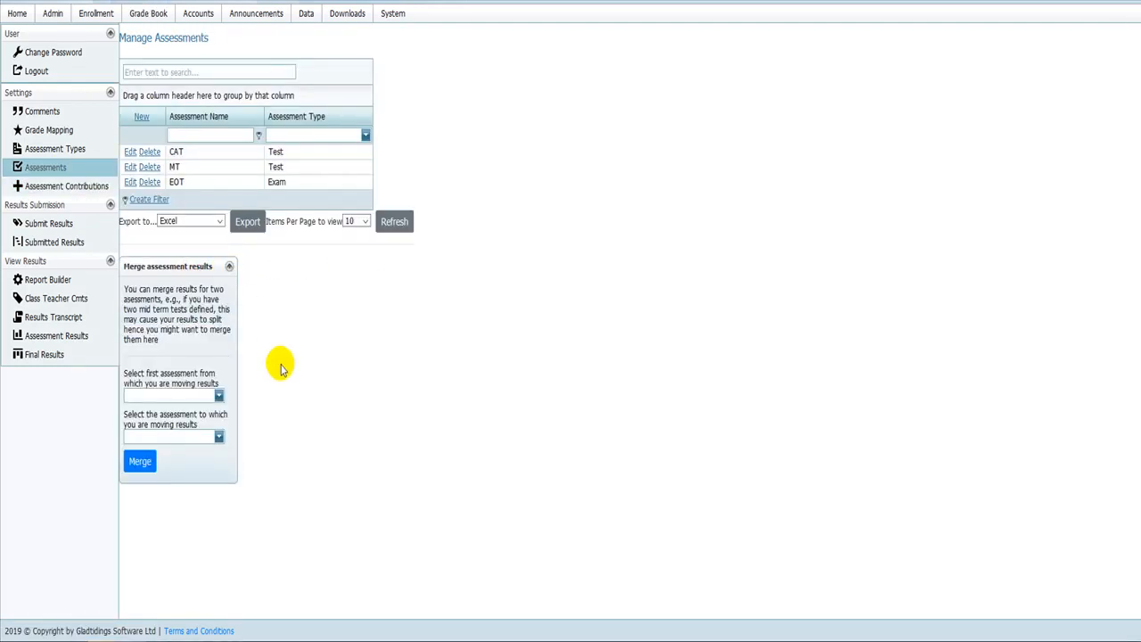
left_click(192, 395)
left_click(175, 412)
left_click(161, 437)
left_click(150, 465)
left_click(262, 443)
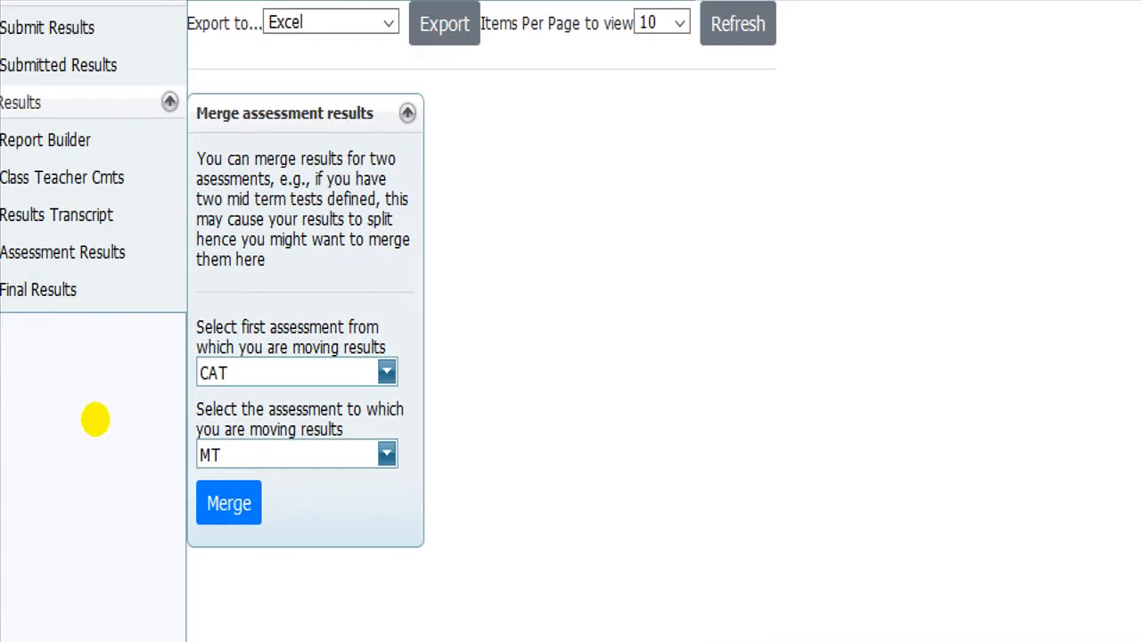
- Annotate the area beside the merge form with the red lines of text "MID TERM" and "MIDTERM"
left_click_drag(448, 384, 463, 476)
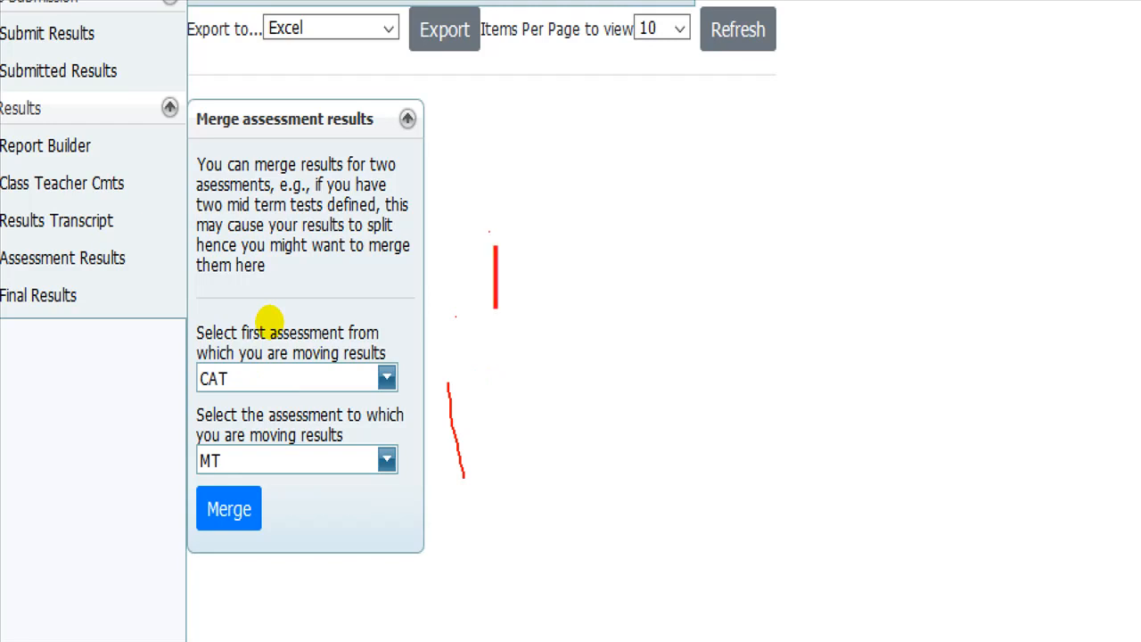
type("MID TERm")
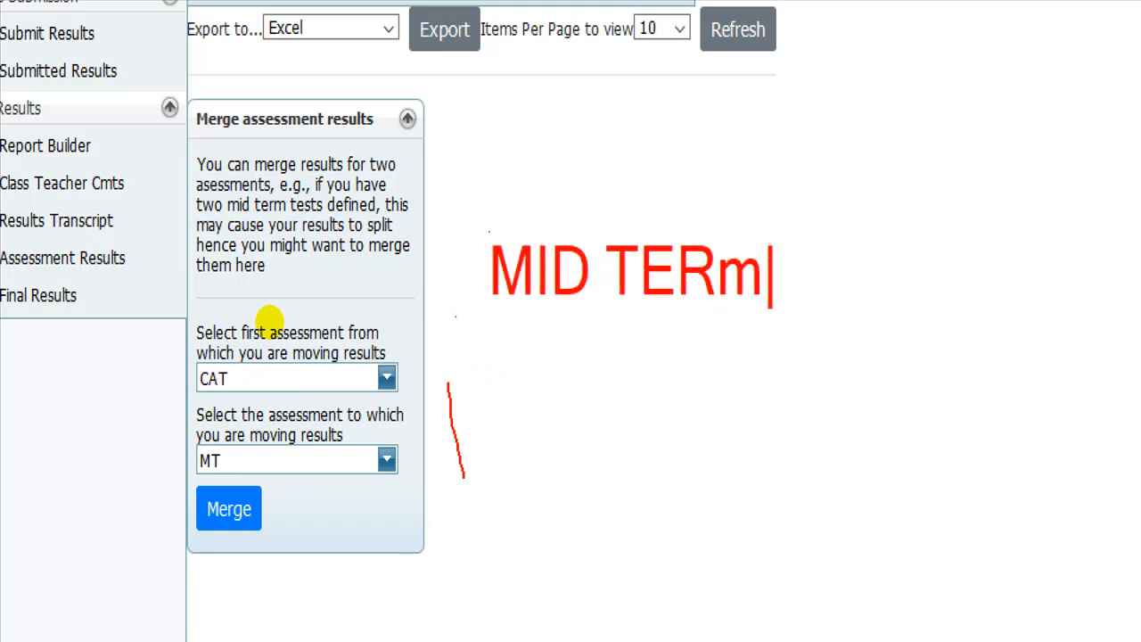
key("BackSpace")
type("M")
key("Return")
type("MIDTERM")
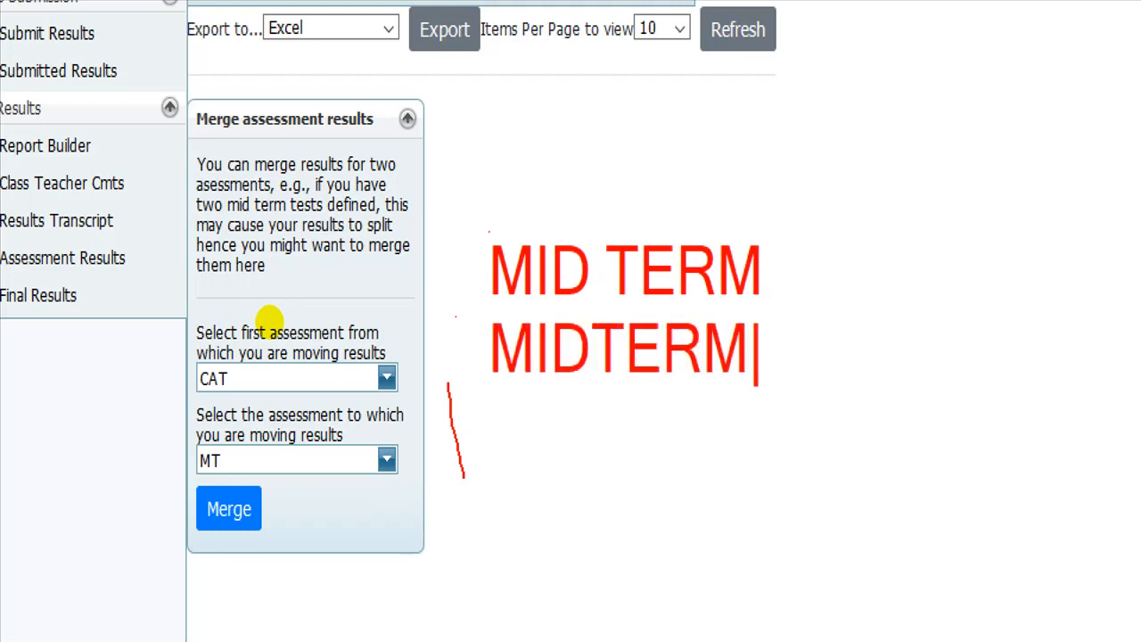
left_click(400, 361)
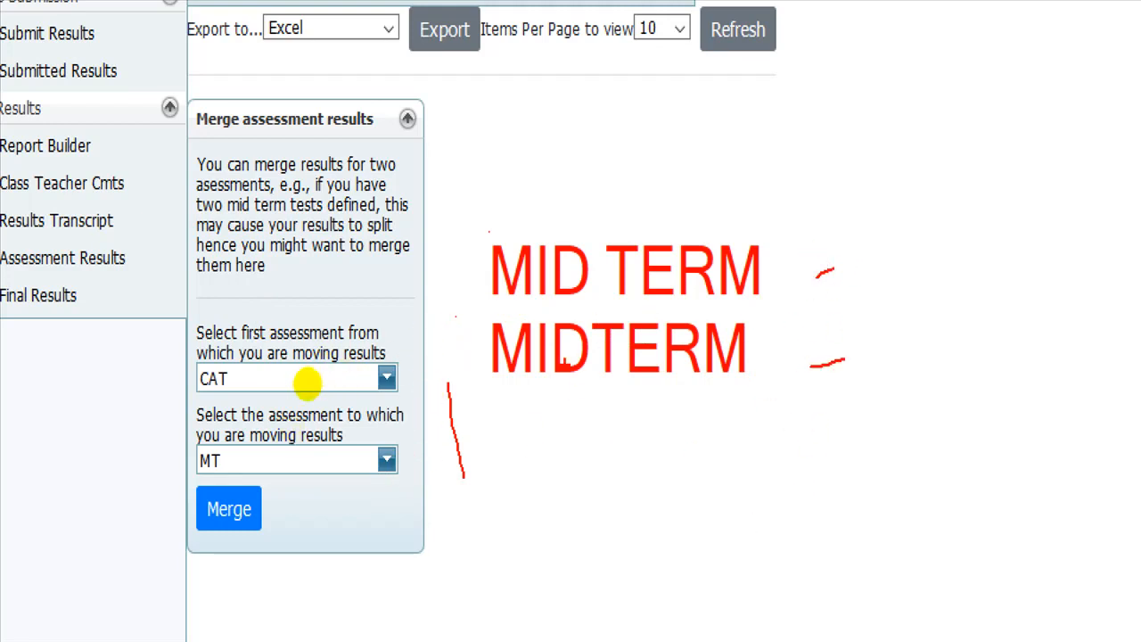
- Draw red arrows from the two mid-term labels to the source and target merge fields, then clear all annotations
mouse_move(488, 276)
left_mouse_down()
mouse_move(406, 323)
mouse_move(499, 392)
mouse_move(356, 485)
mouse_move(375, 525)
left_mouse_up()
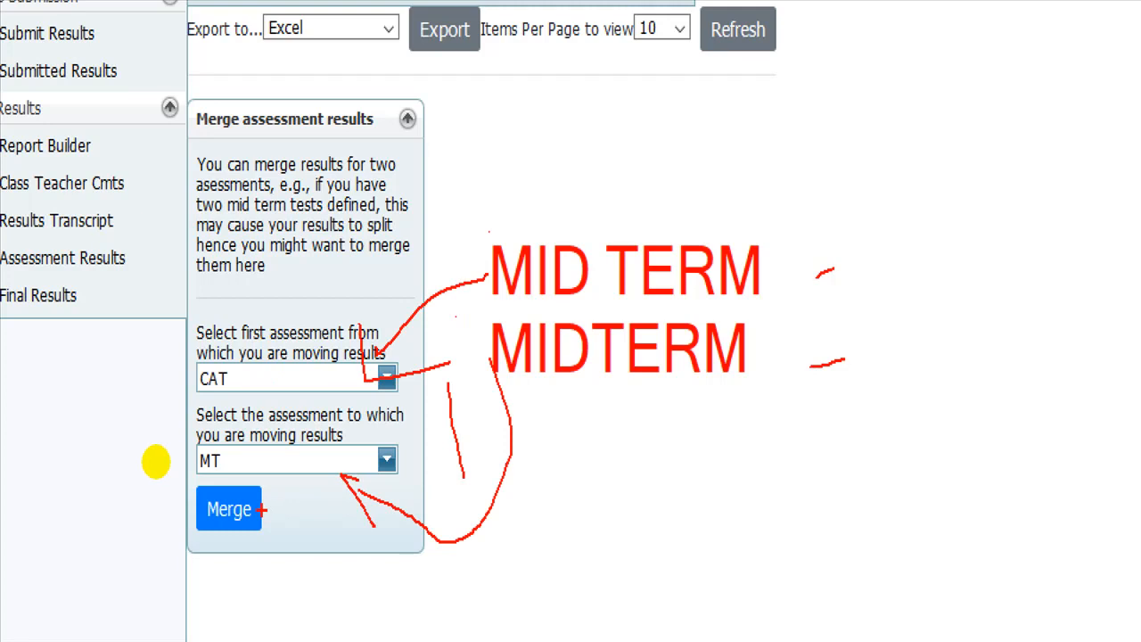
left_click_drag(522, 227, 542, 308)
left_click_drag(486, 413, 535, 387)
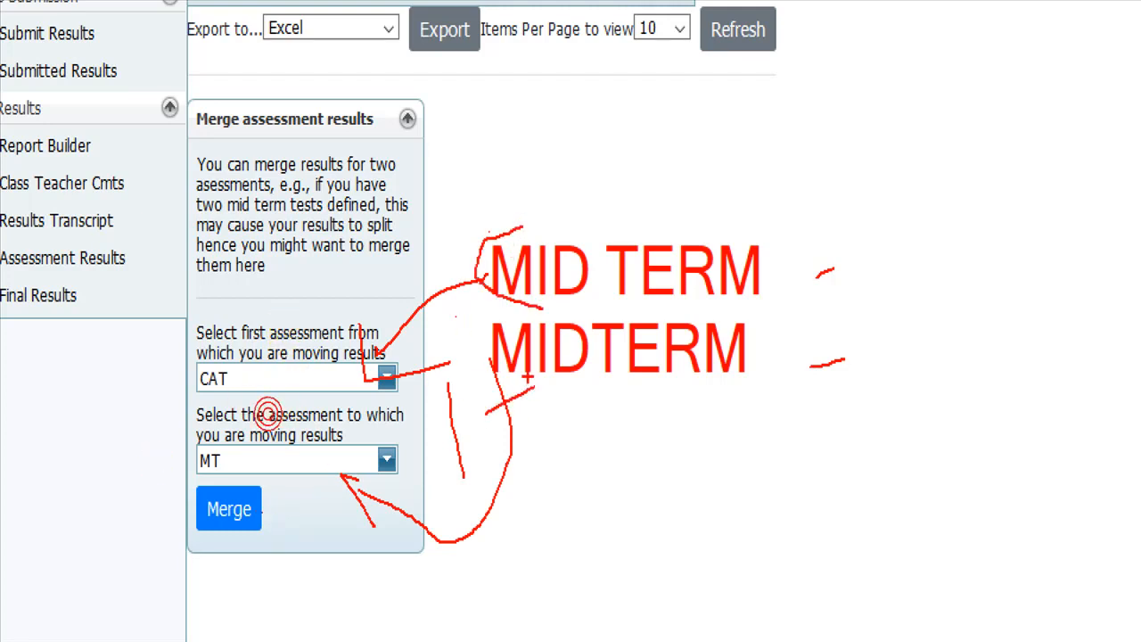
left_click_drag(421, 273, 487, 280)
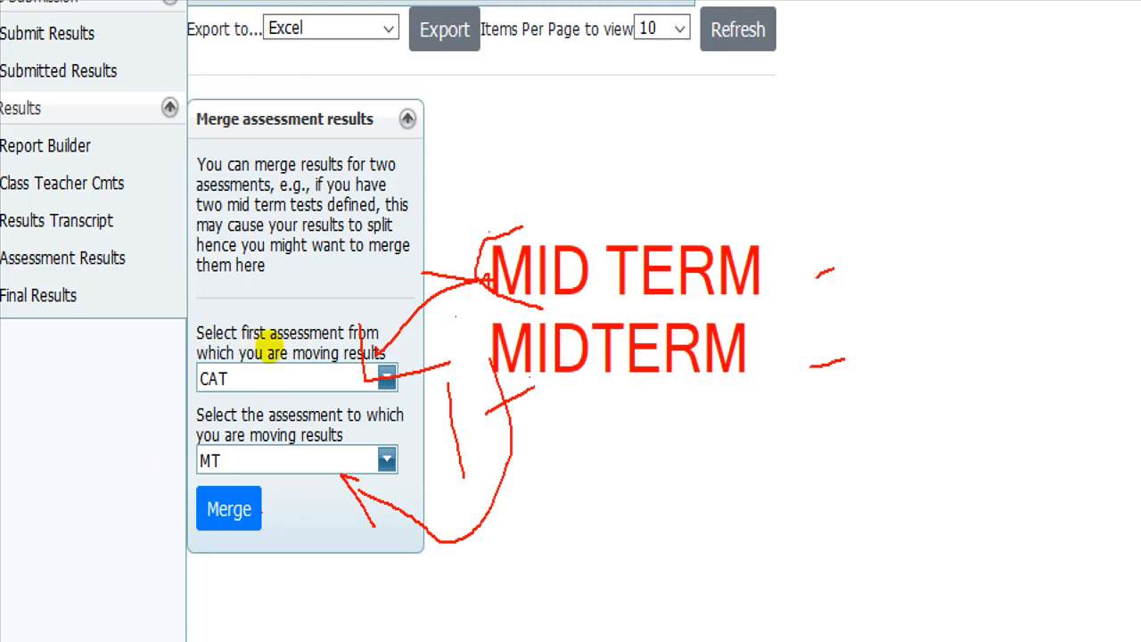
key("Escape")
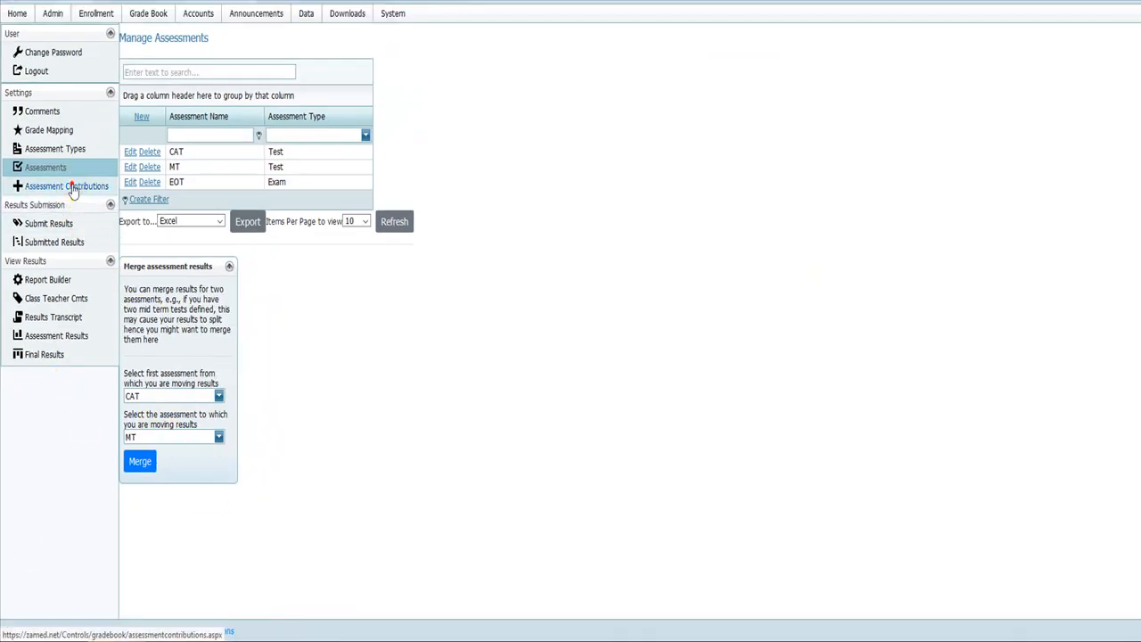
- In the assessment contributions form, choose Term 1 and MT with a contribution of 20 for the Junior Secondary grade section
left_click(150, 182)
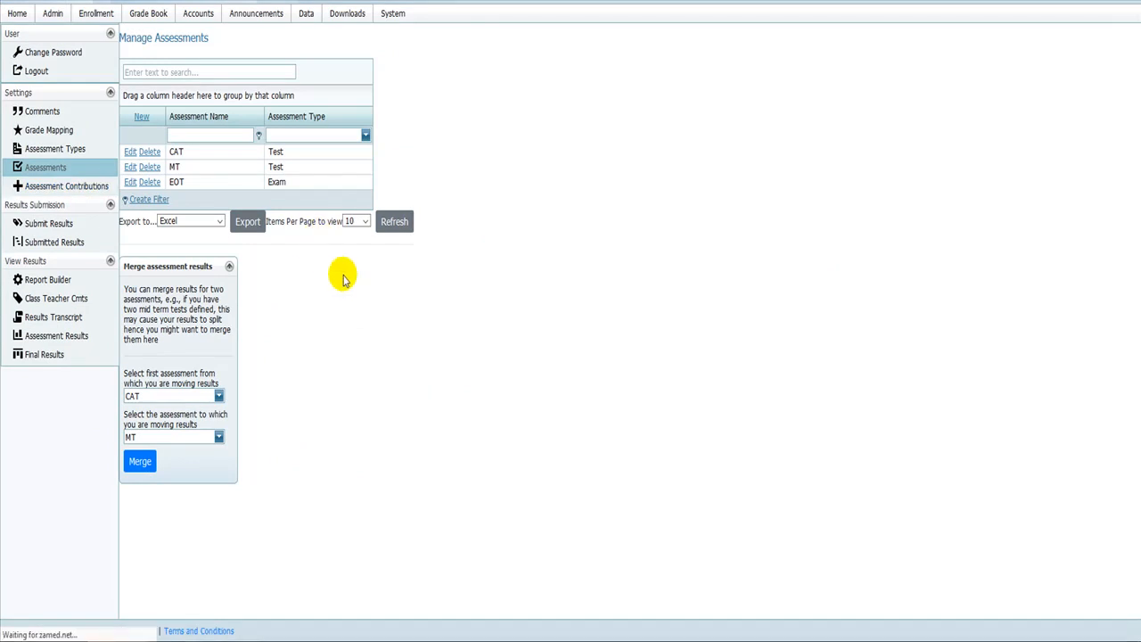
left_click(179, 72)
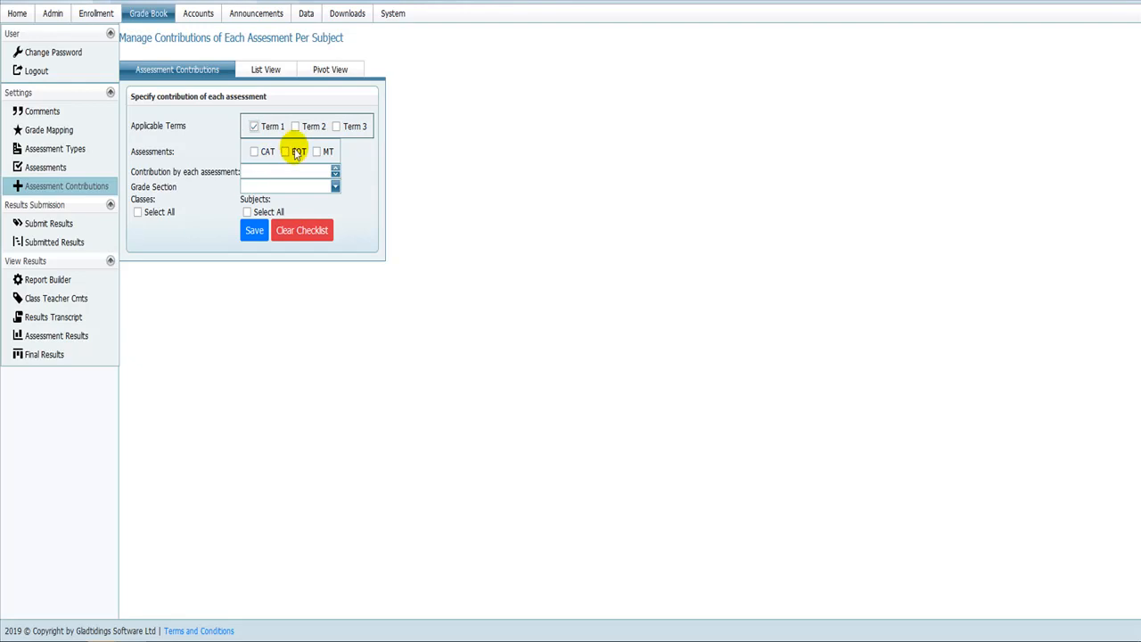
left_click(316, 151)
left_click(297, 172)
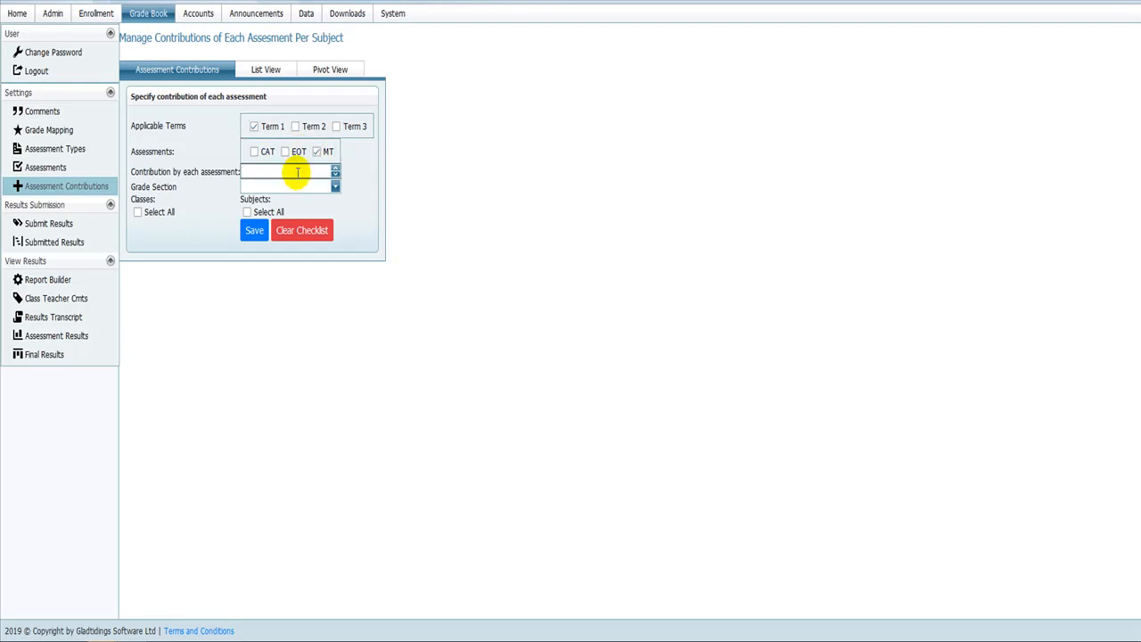
left_click(250, 184)
left_click(262, 198)
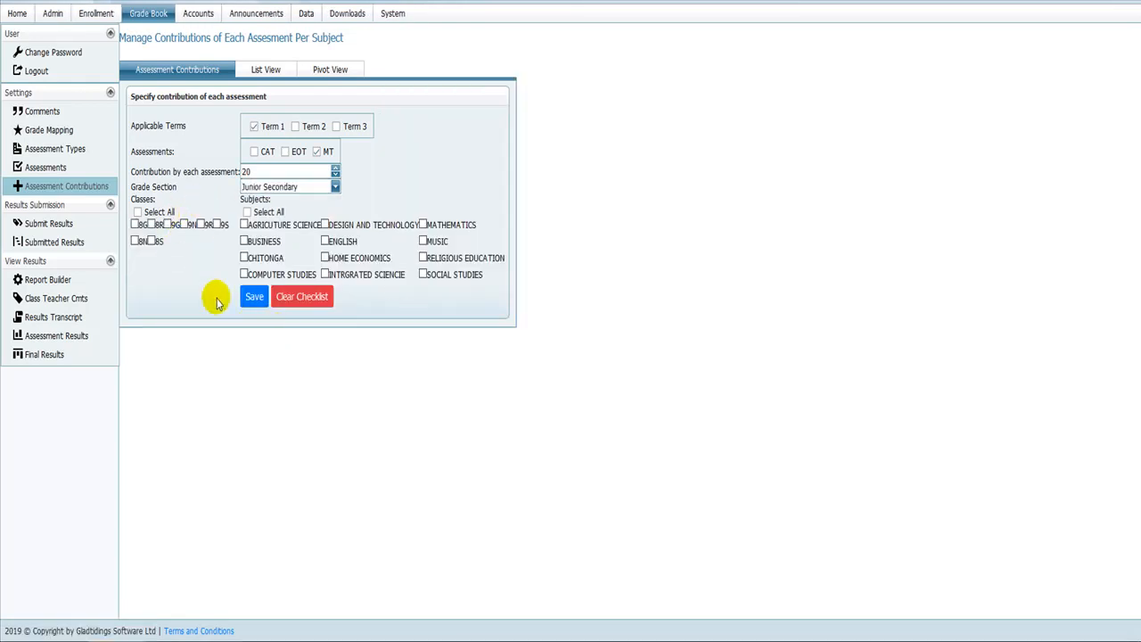
- Select all Junior Secondary classes and subjects, save the contribution, and dismiss the e-mail notifications
left_click(163, 212)
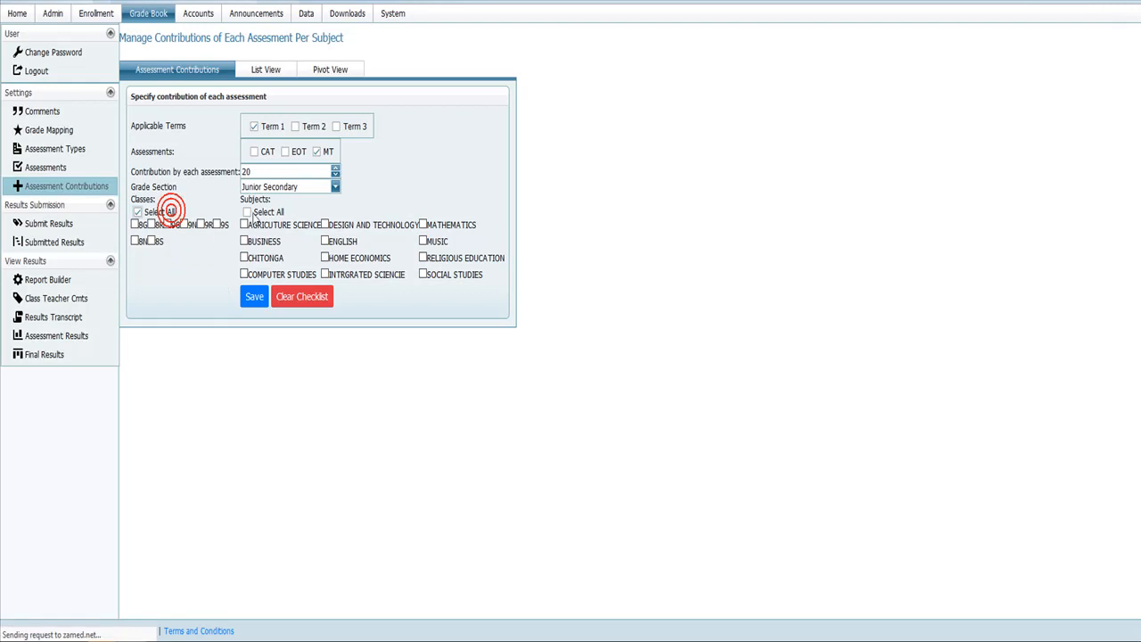
left_click(247, 212)
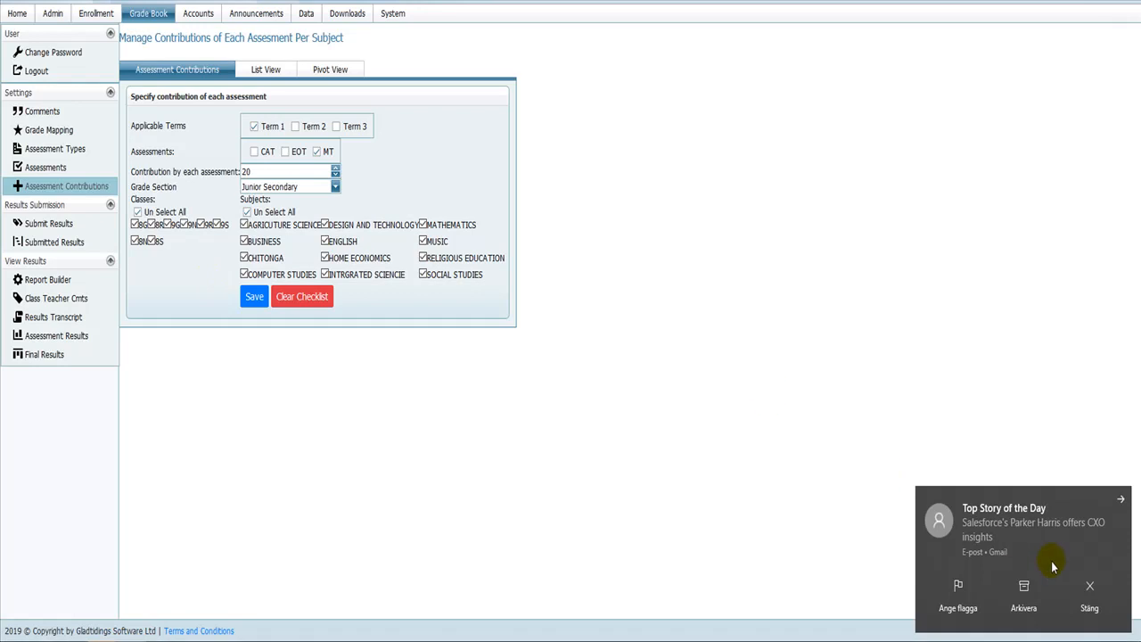
left_click(1085, 588)
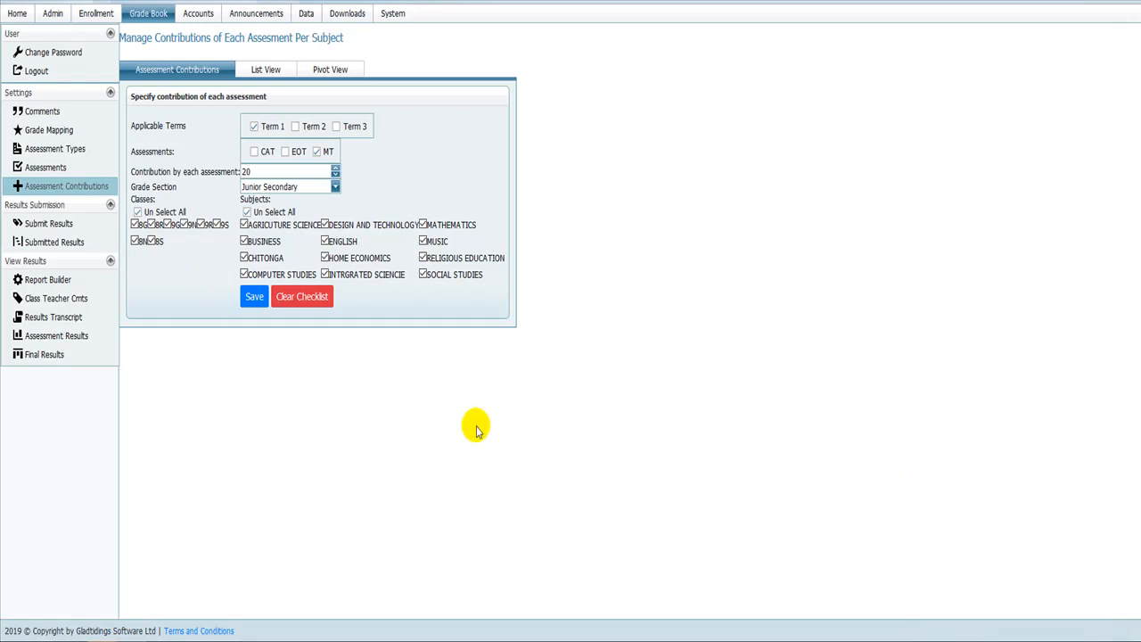
left_click(254, 296)
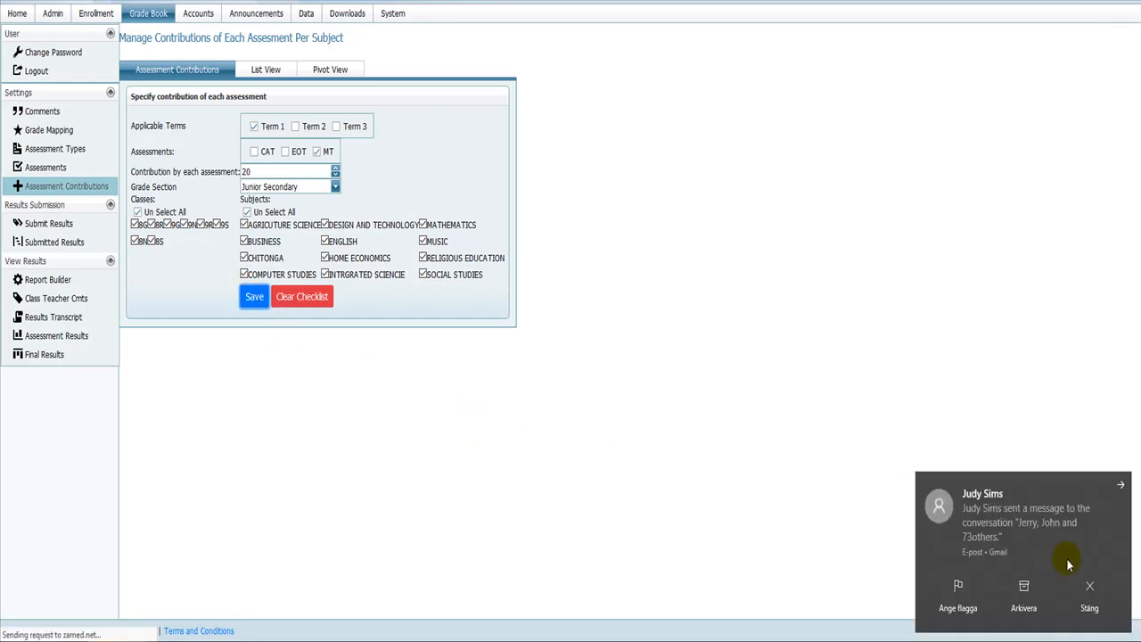
left_click(1089, 586)
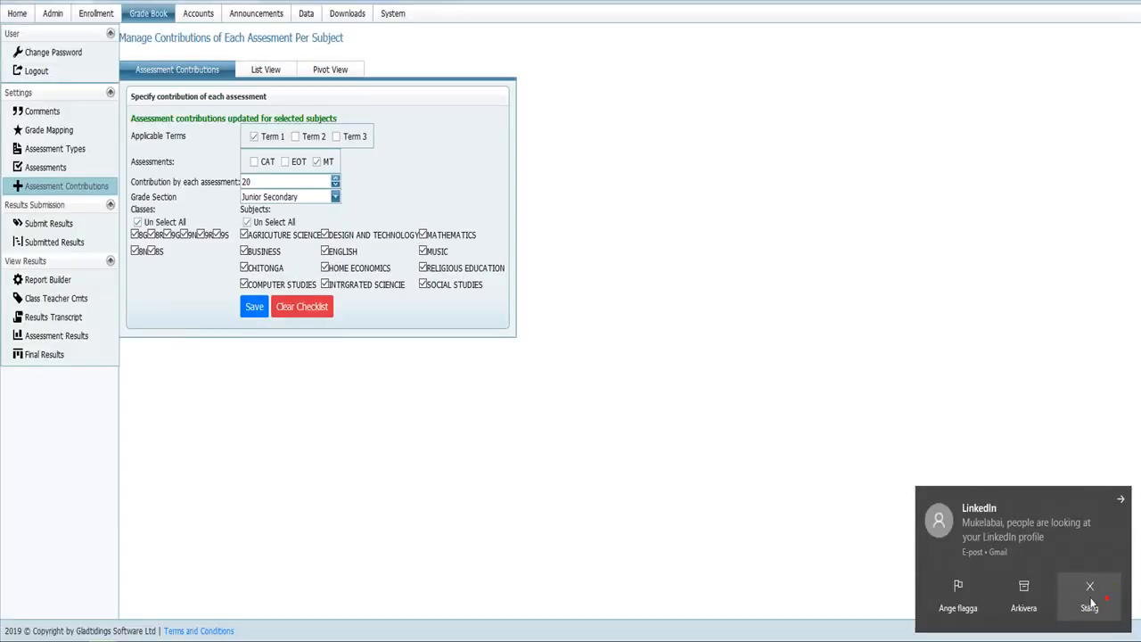
left_click(1109, 603)
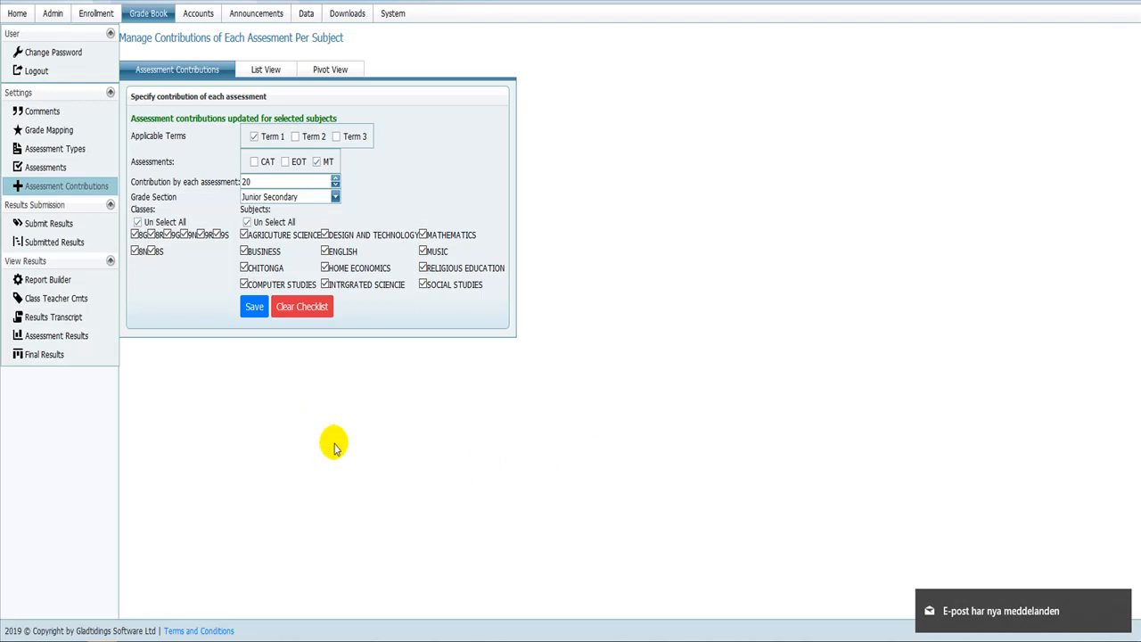
- Check the pivot view of contributions, return to the contributions form and choose the Senior Secondary grade section, dismissing the e-mail notifications
left_click(331, 71)
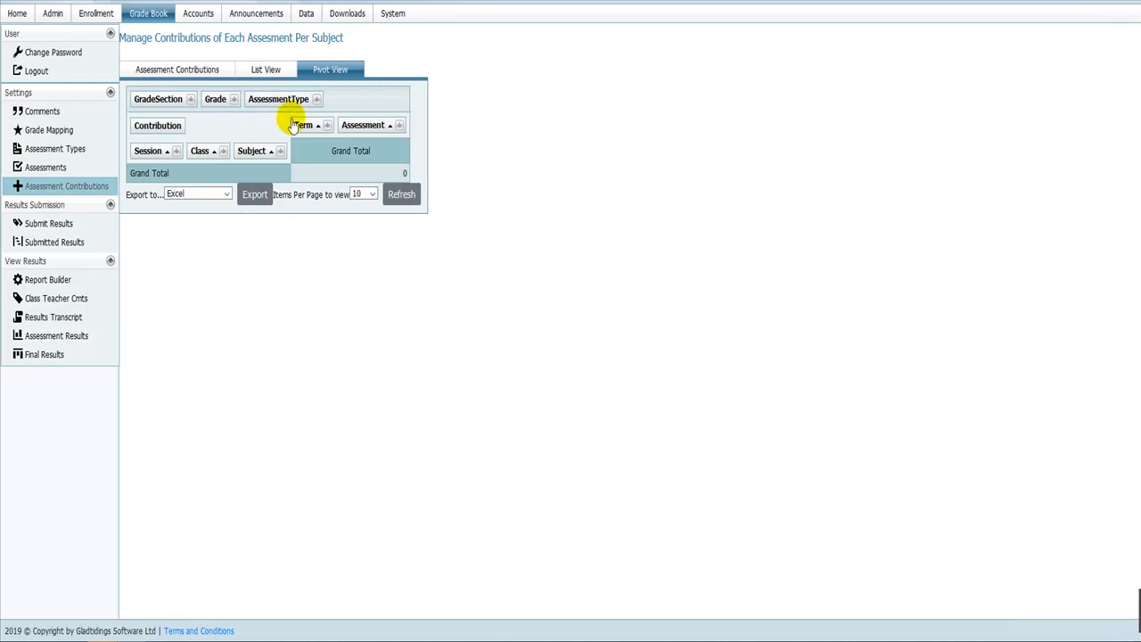
left_click(214, 73)
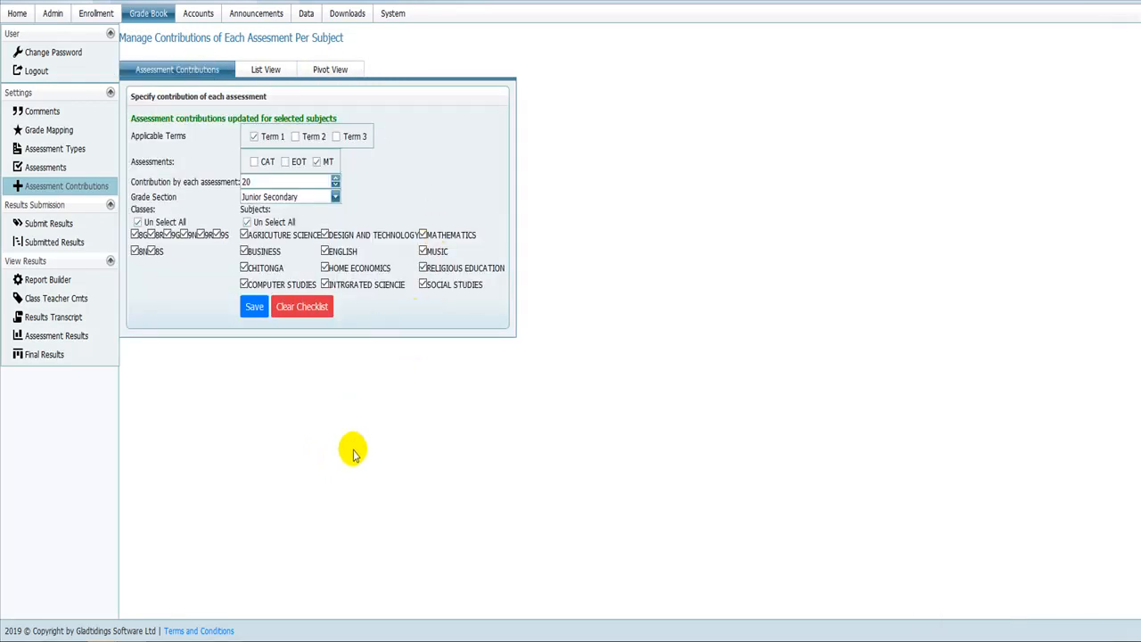
left_click(290, 197)
left_click(272, 217)
left_click(1089, 606)
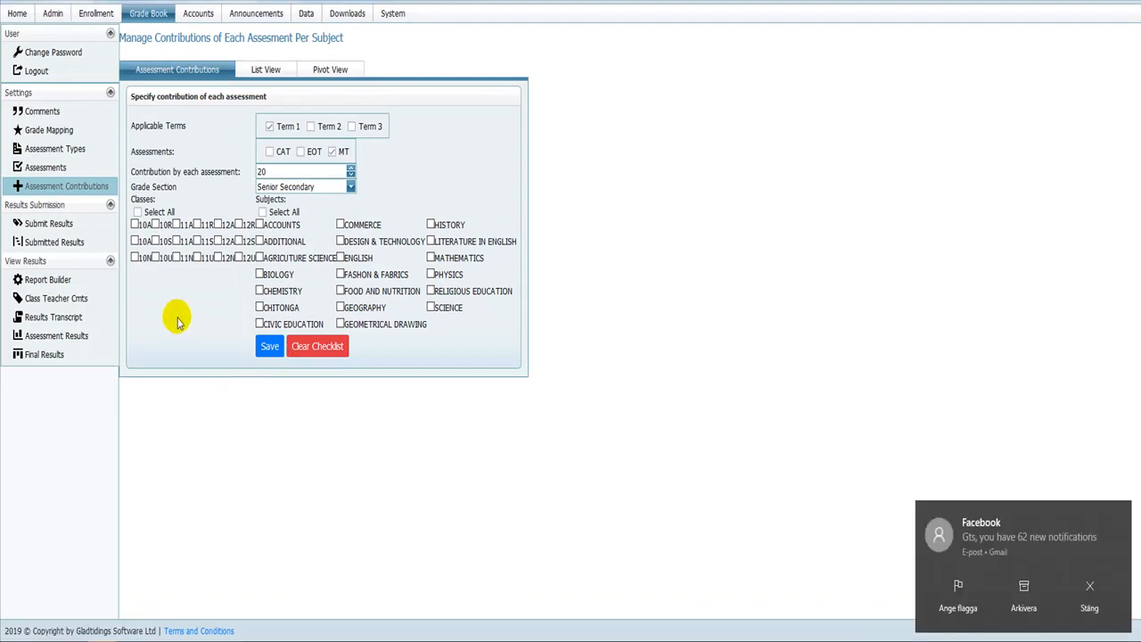
left_click(1098, 615)
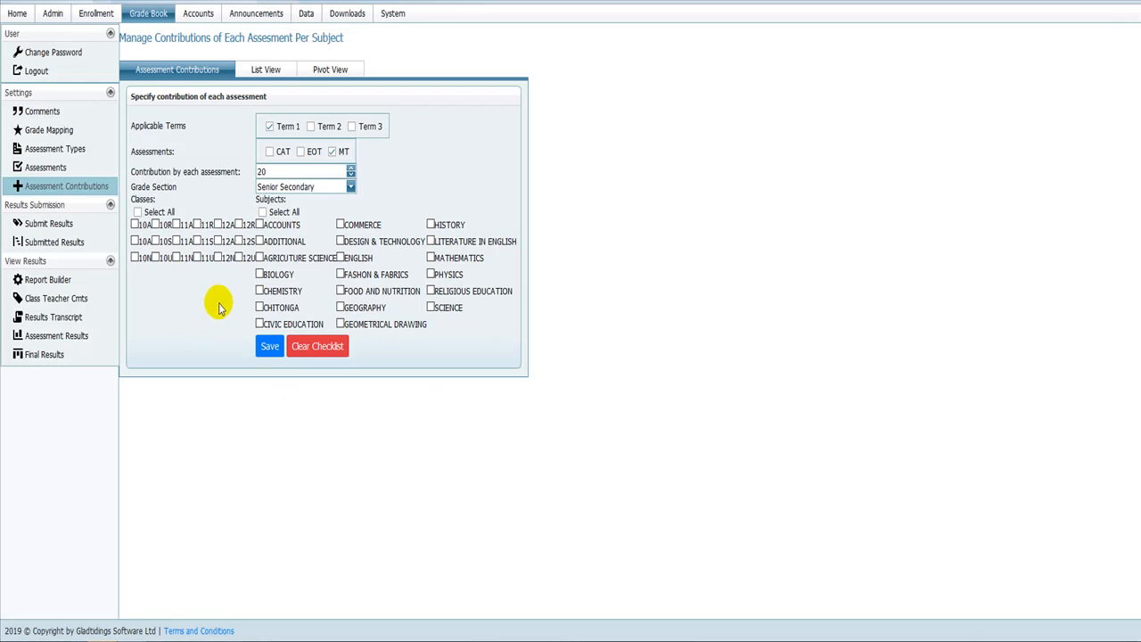
- Select all Senior Secondary classes and subjects and save the Term 1 MT contribution of 20
left_click(157, 212)
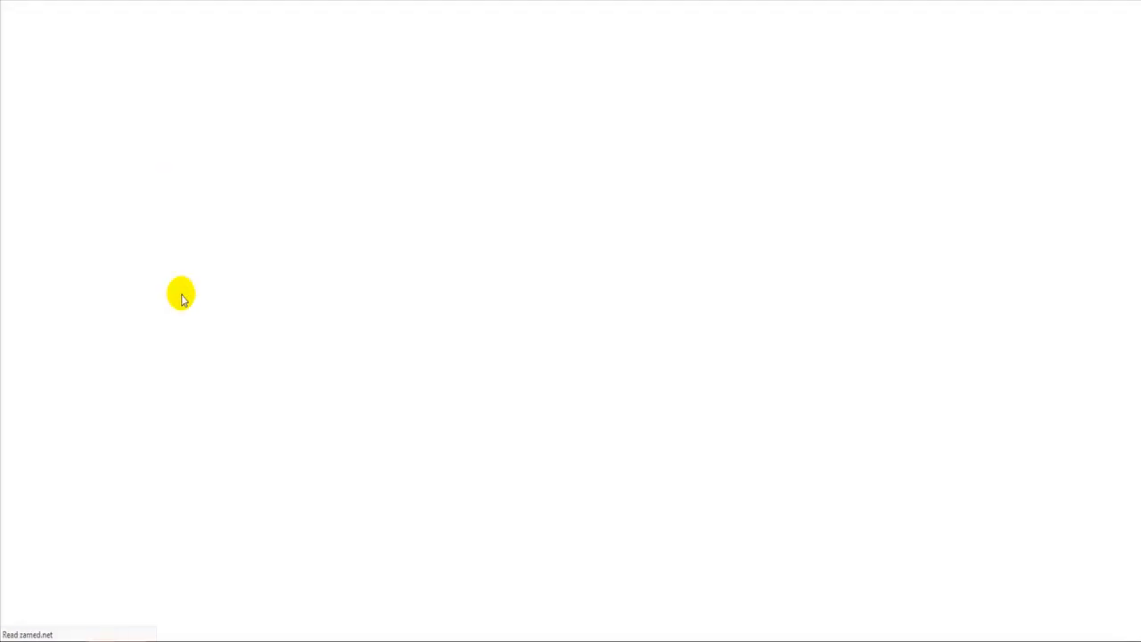
left_click(278, 208)
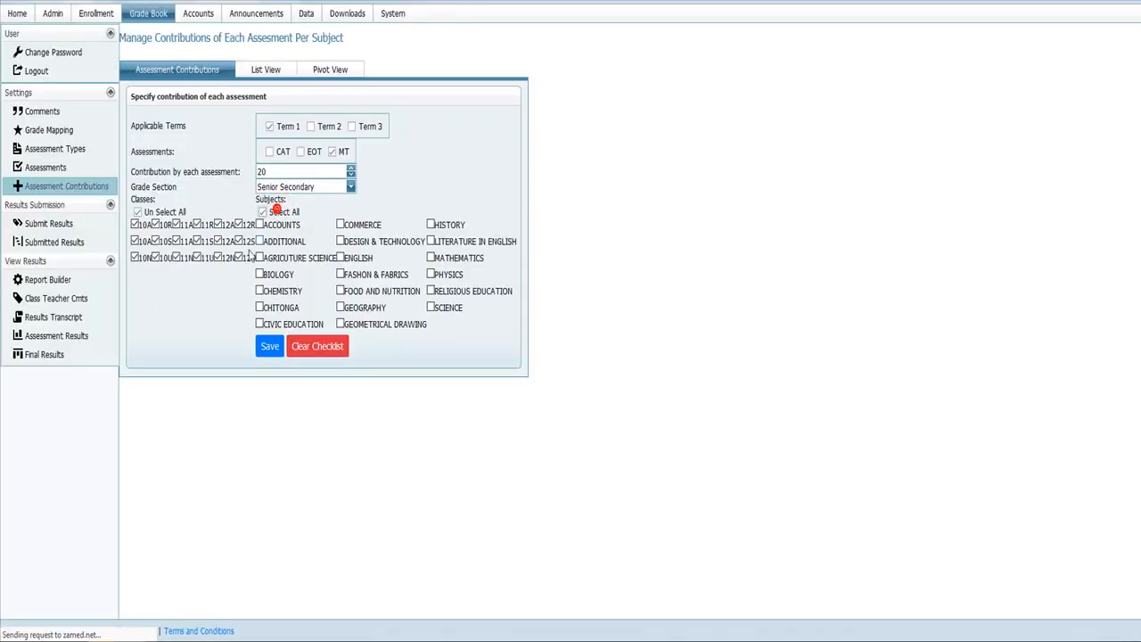
left_click(270, 348)
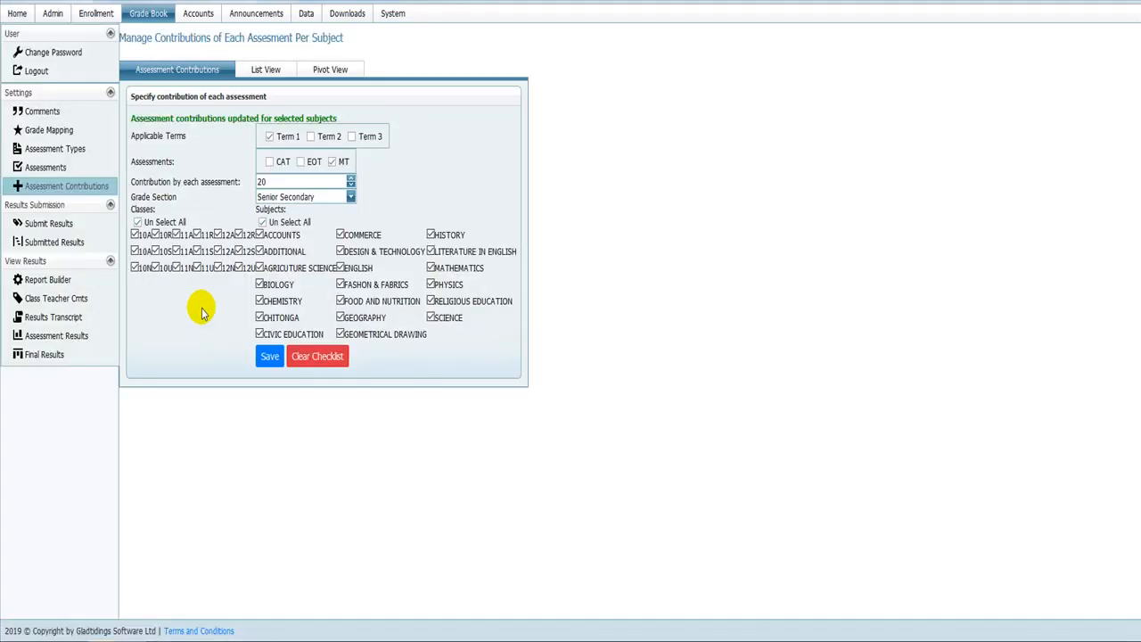
- Set the contribution by each assessment to 80, and briefly annotate the change from MT to EOT in red
double_click(272, 182)
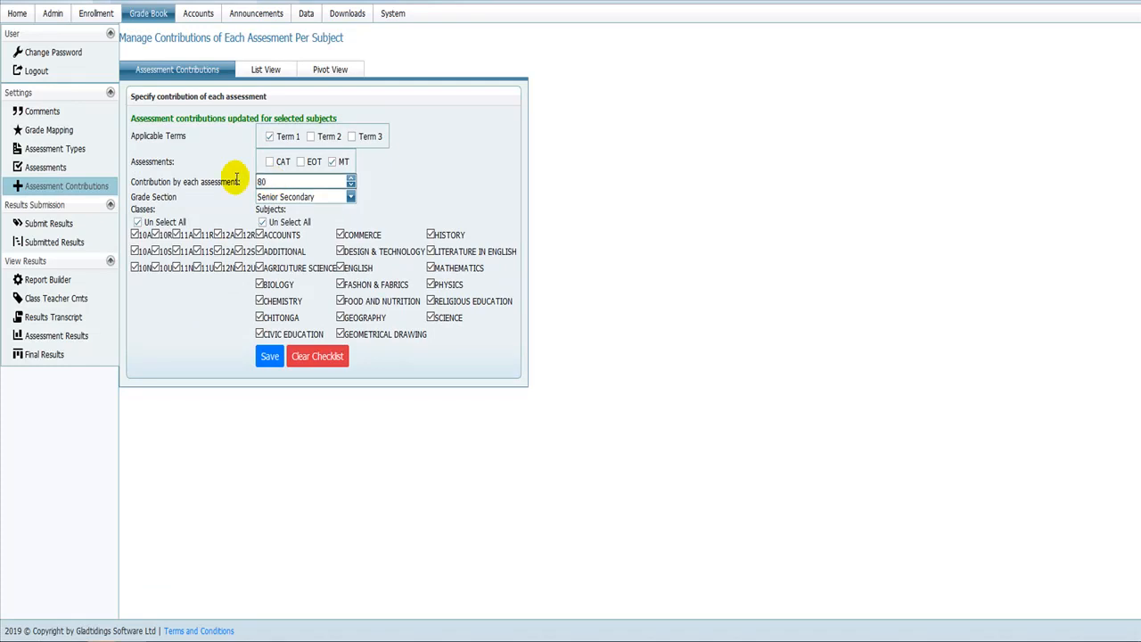
key("ctrl+1")
left_click(332, 164)
left_click_drag(329, 164, 303, 156)
key("Escape")
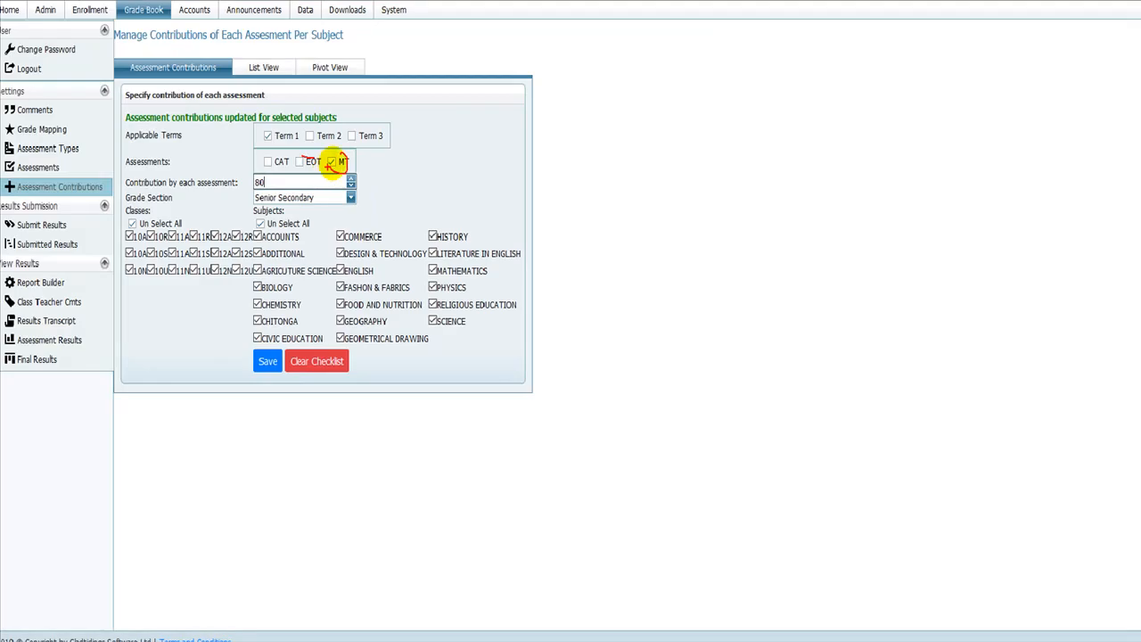
- Replace MT with EOT as the selected assessment and save the contribution for all Senior Secondary classes and subjects
left_click(332, 162)
left_click(302, 162)
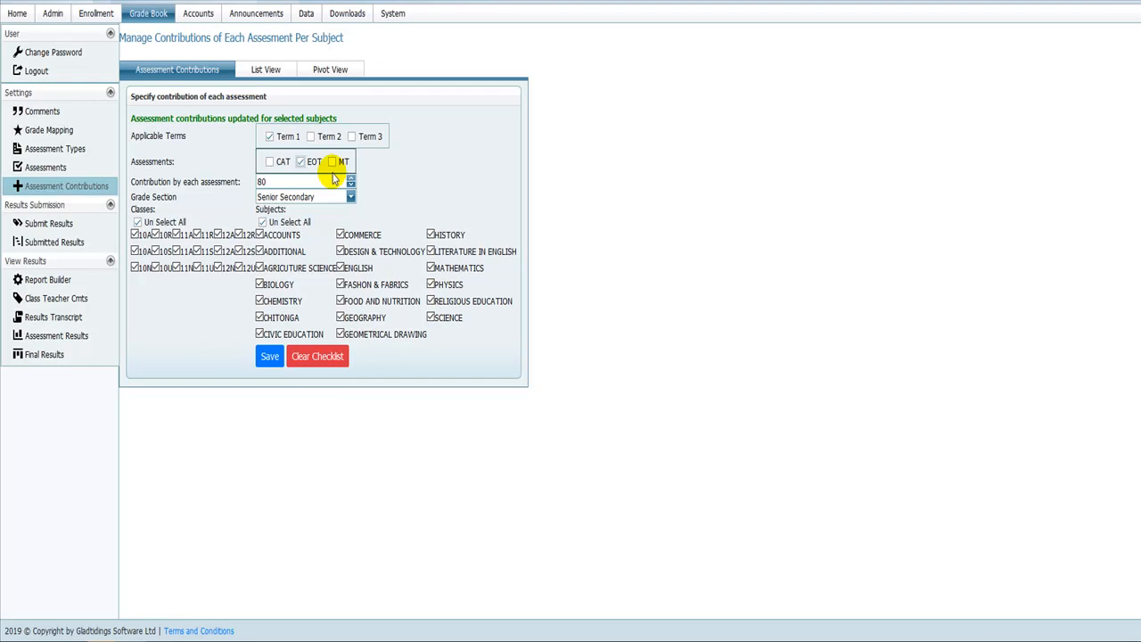
left_click(271, 357)
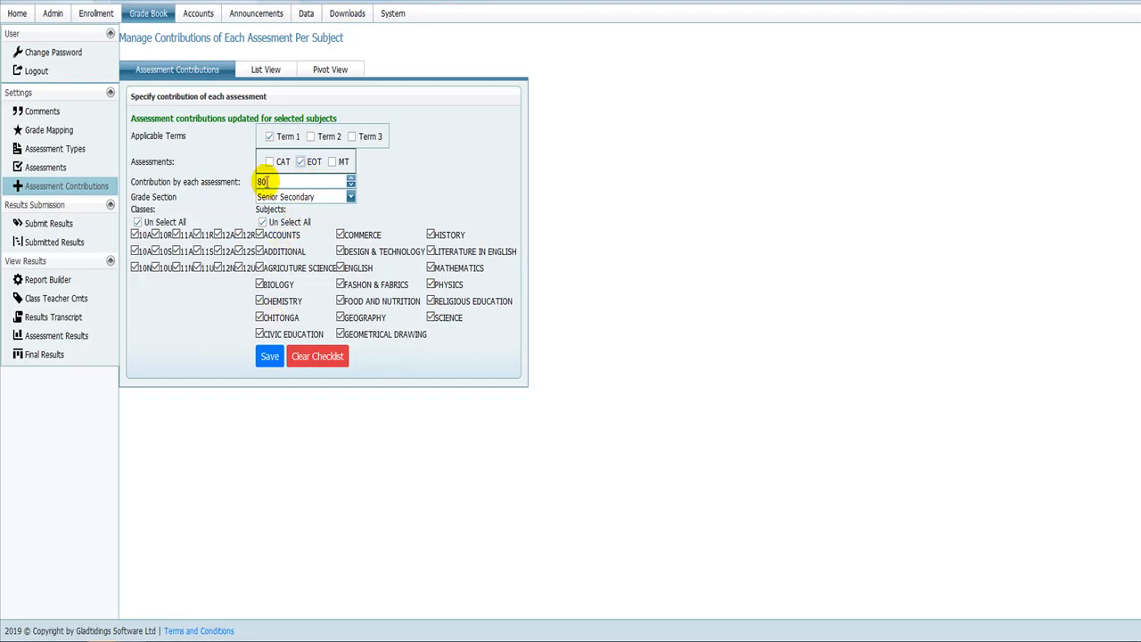
left_click(267, 358)
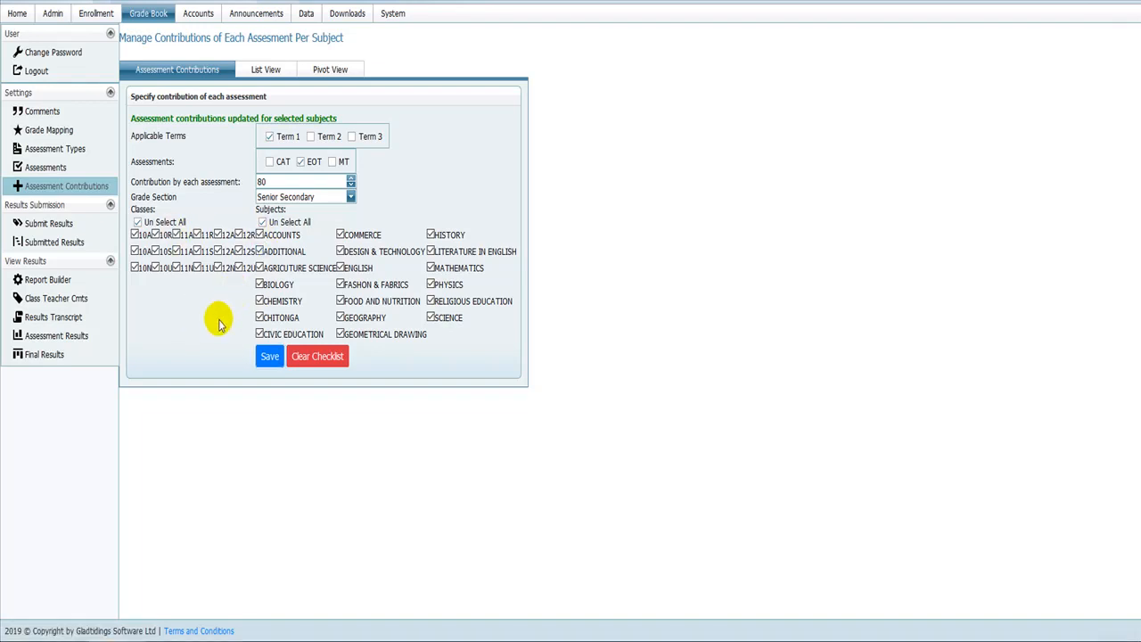
- Switch to the Junior Secondary grade section, select all its classes and subjects, and save the EOT contribution of 80
left_click(274, 197)
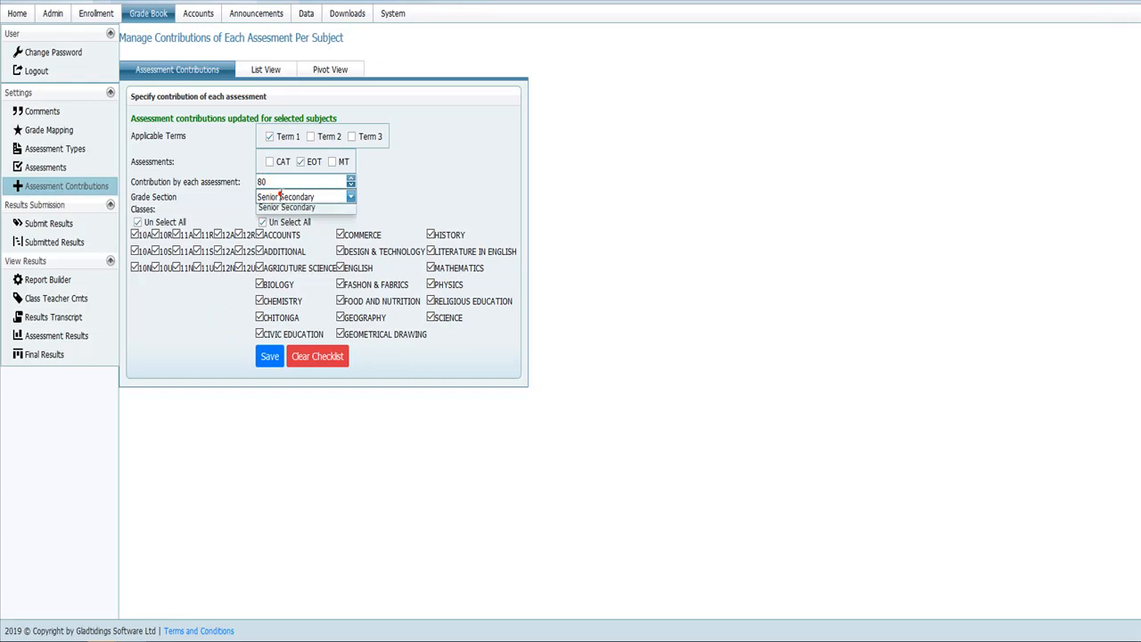
left_click(283, 212)
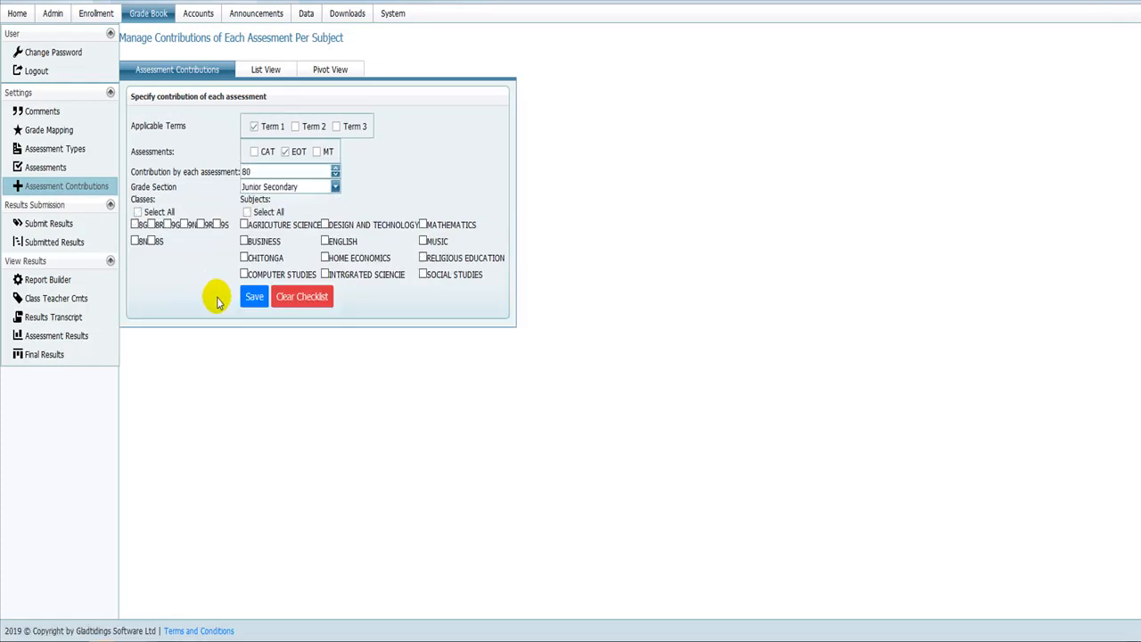
left_click(167, 212)
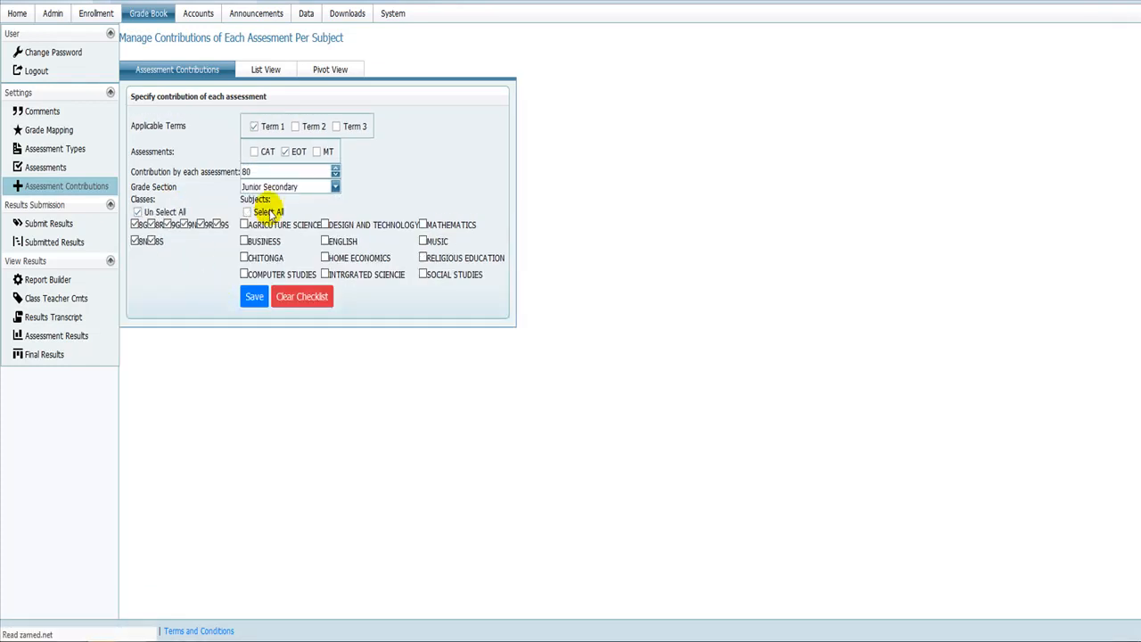
left_click(268, 212)
left_click(250, 297)
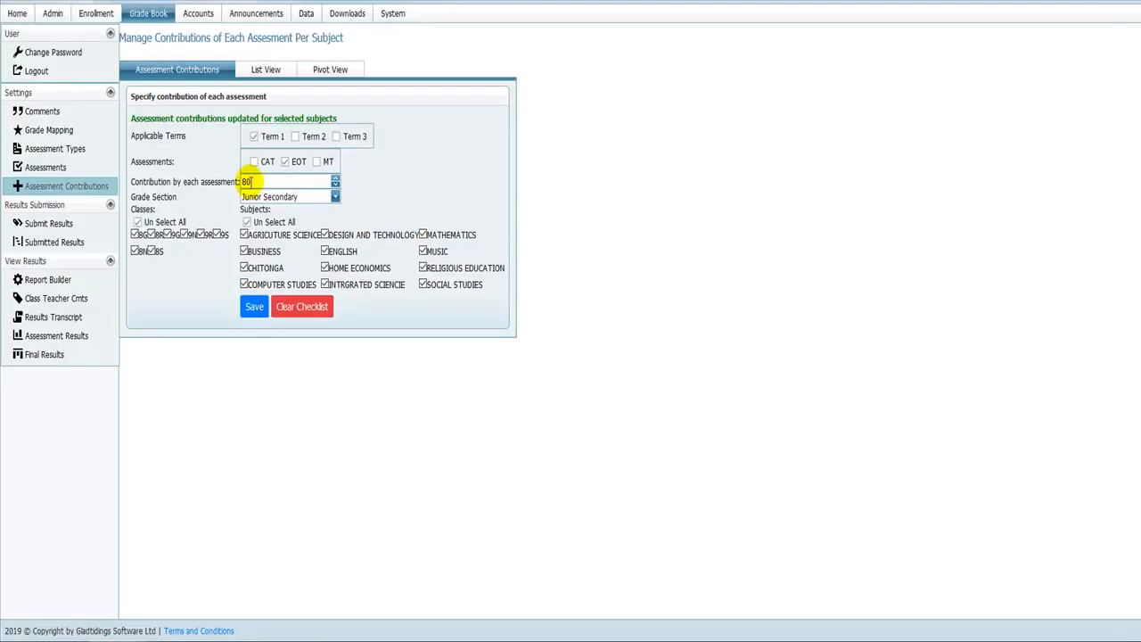
- Refresh the pivot view of contributions and mark the Term 1 total column with a red vertical line
left_click(328, 70)
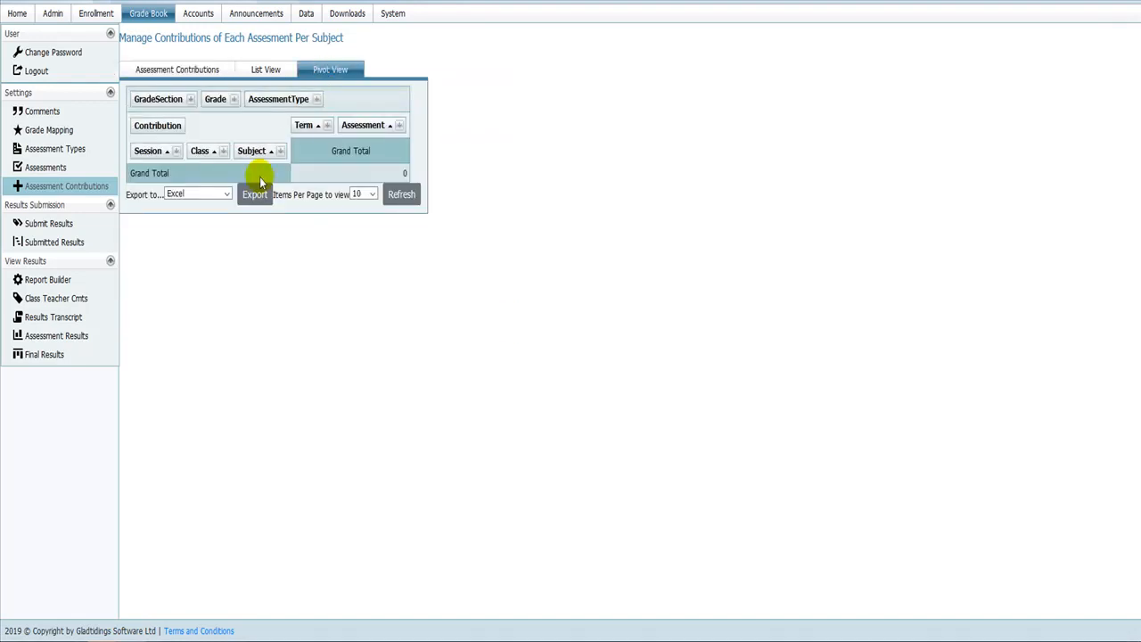
left_click(401, 194)
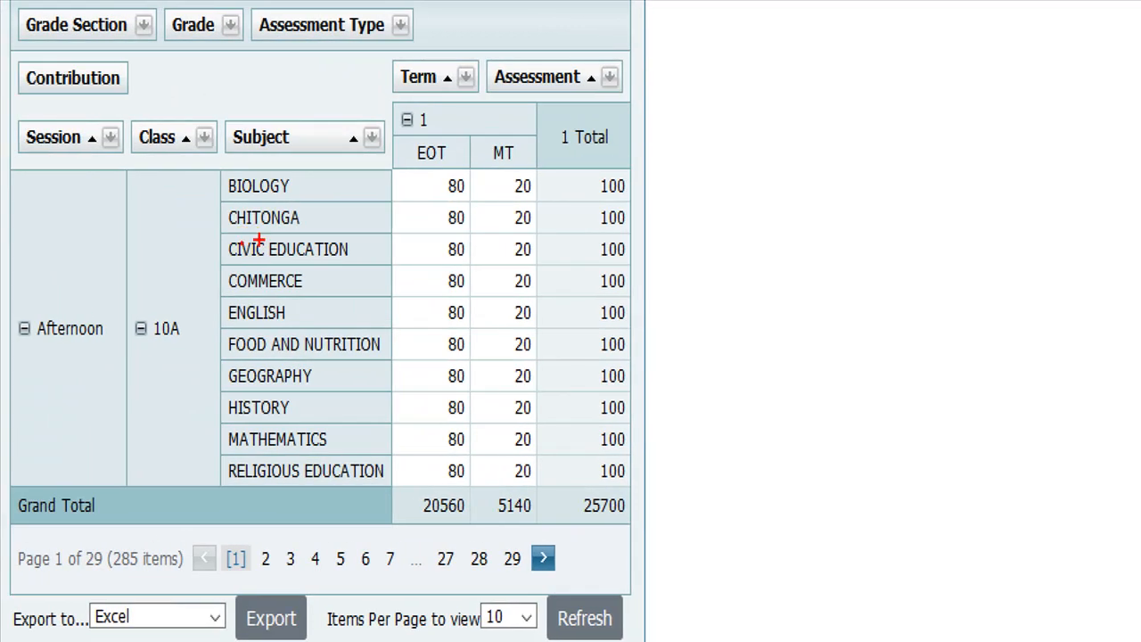
left_click_drag(591, 169, 593, 317)
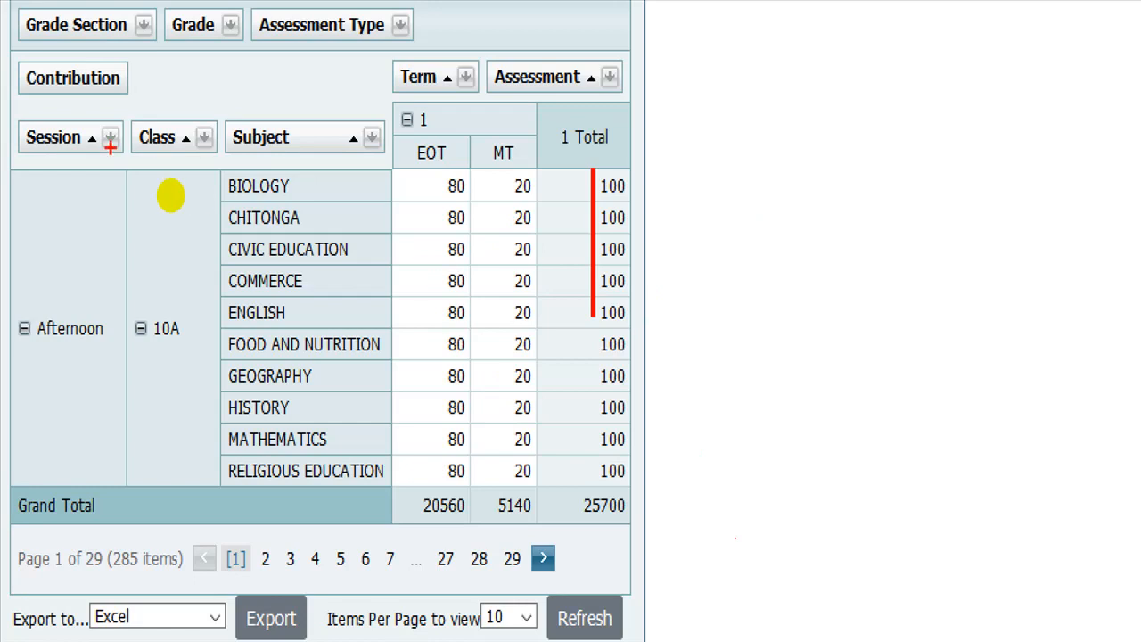
- Draw a red rectangle around the Civic Education and Commerce subjects, add further red marks, then clear the annotations
left_click_drag(213, 233, 303, 303)
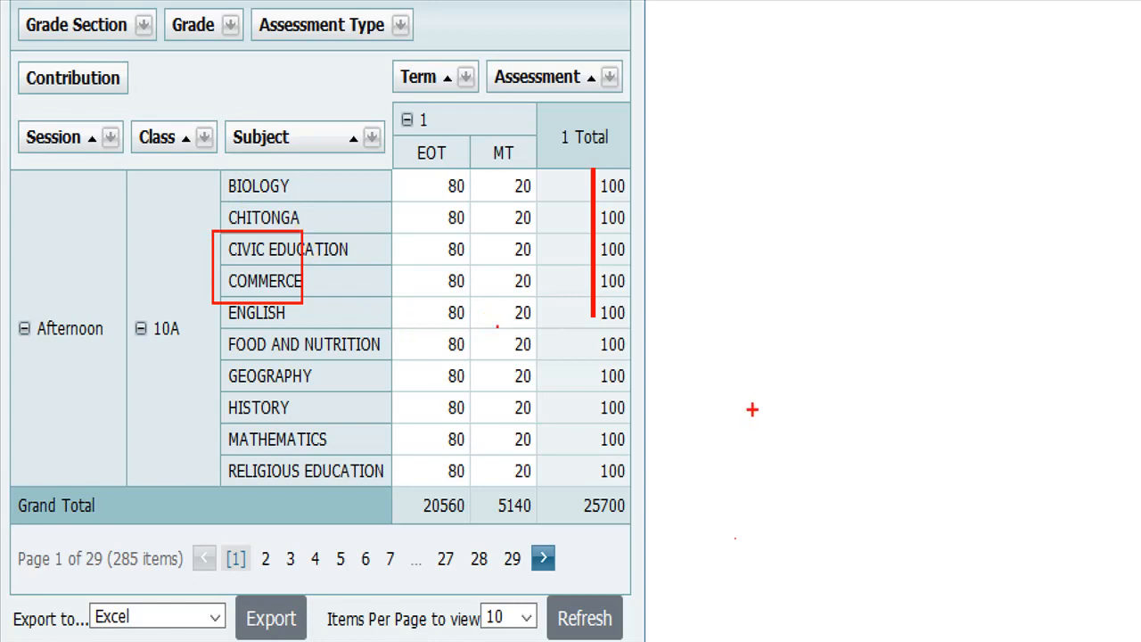
mouse_move(553, 292)
left_mouse_down()
mouse_move(565, 322)
mouse_move(843, 510)
left_mouse_up()
mouse_move(668, 44)
left_mouse_down()
mouse_move(738, 212)
mouse_move(711, 170)
left_mouse_up()
mouse_move(707, 1)
left_mouse_down()
mouse_move(667, 53)
mouse_move(644, 36)
left_mouse_up()
left_click(434, 219)
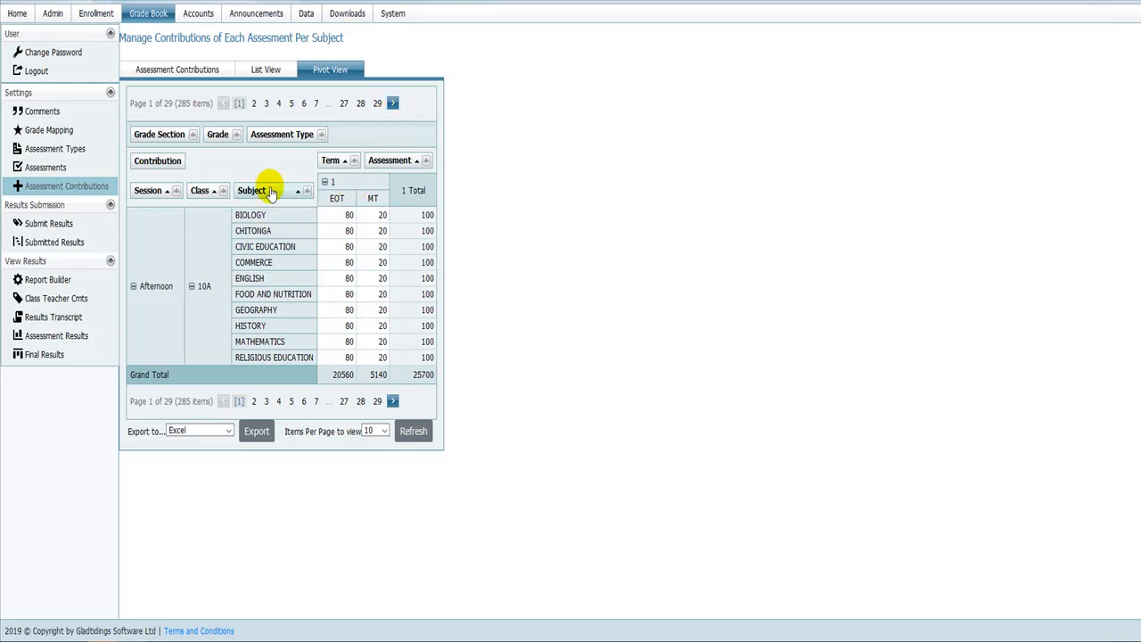
- Move the Subject field into the pivot's column area between Term and Assessment, and move Term to the filter area
left_click_drag(256, 196, 381, 175)
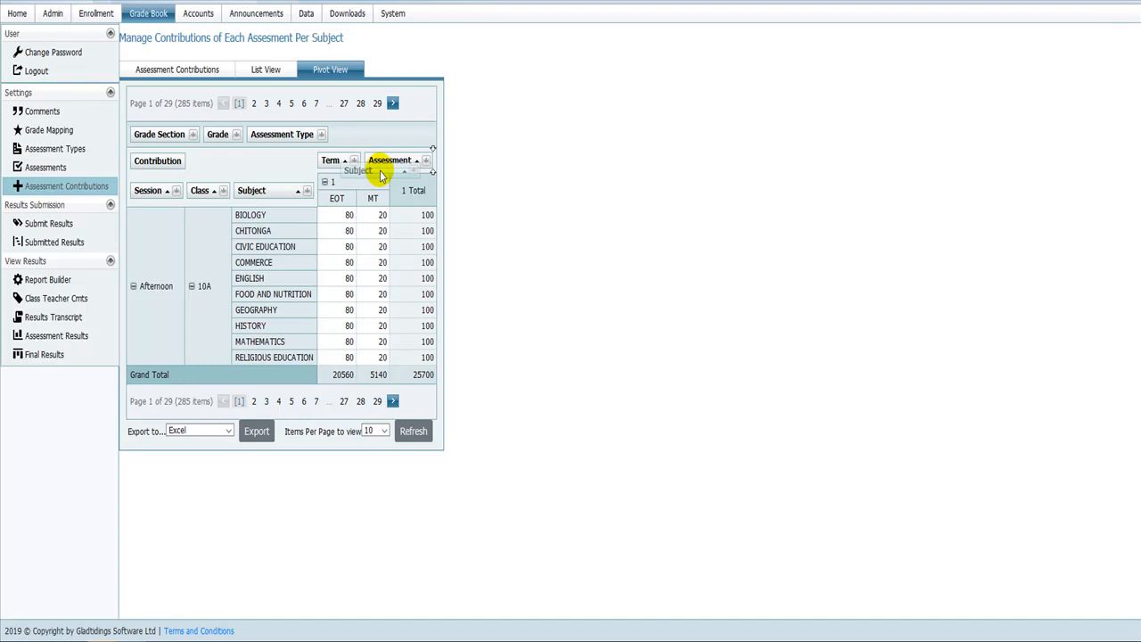
left_click_drag(381, 176, 352, 163)
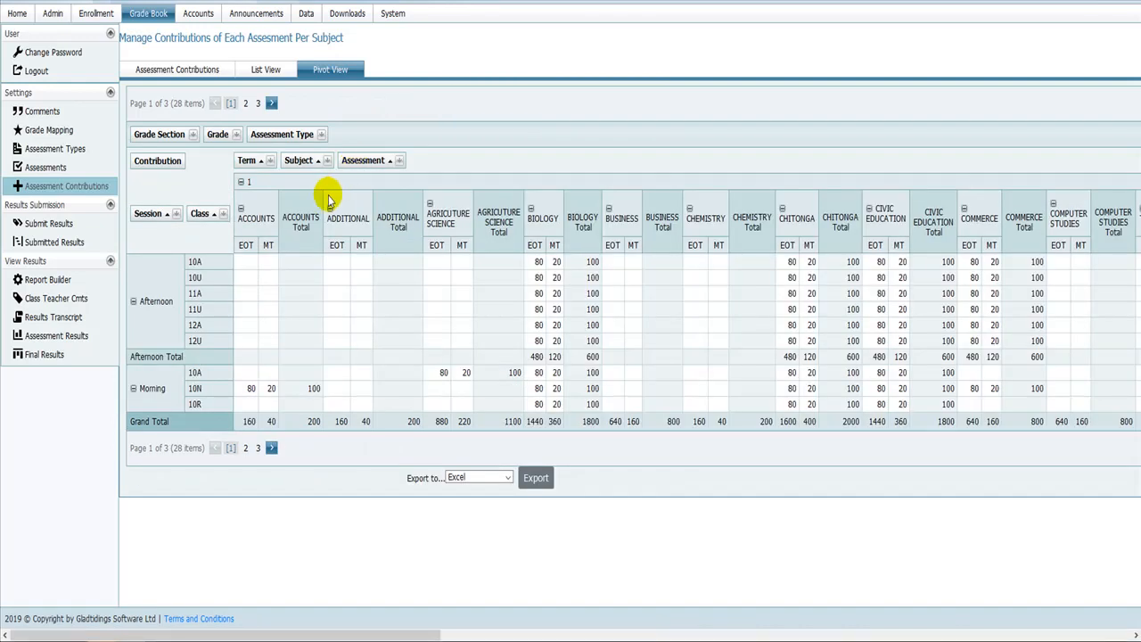
left_click_drag(246, 161, 350, 147)
left_click_drag(268, 186, 323, 194)
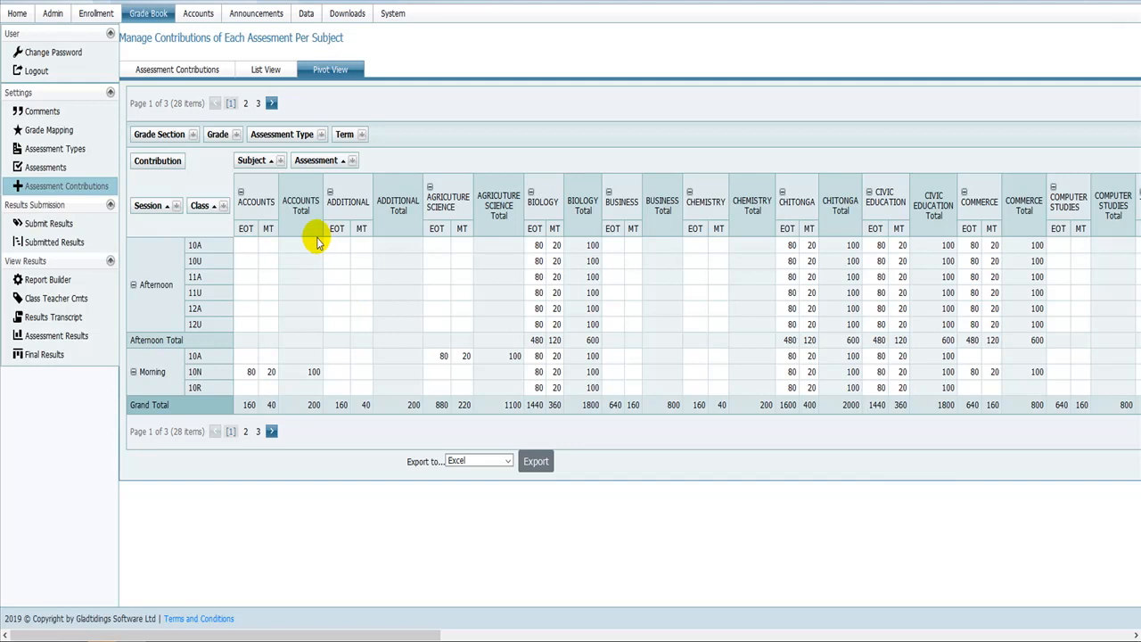
- Check the numbered task list in Notepad++ and return to the contributions pivot in the browser
key("alt+Tab")
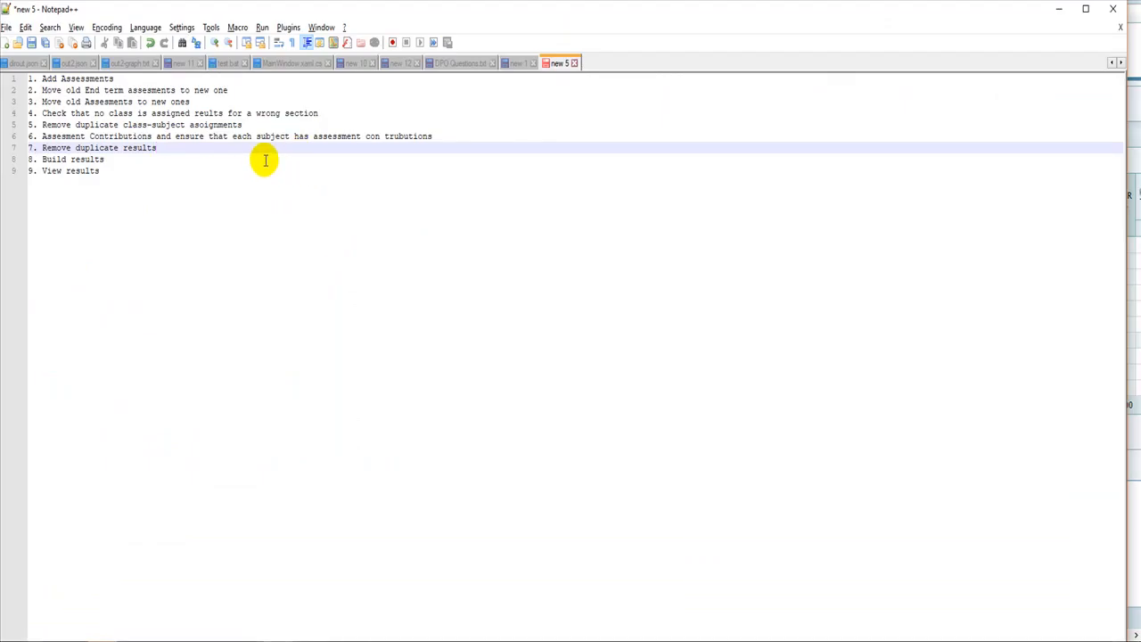
key("alt+Tab")
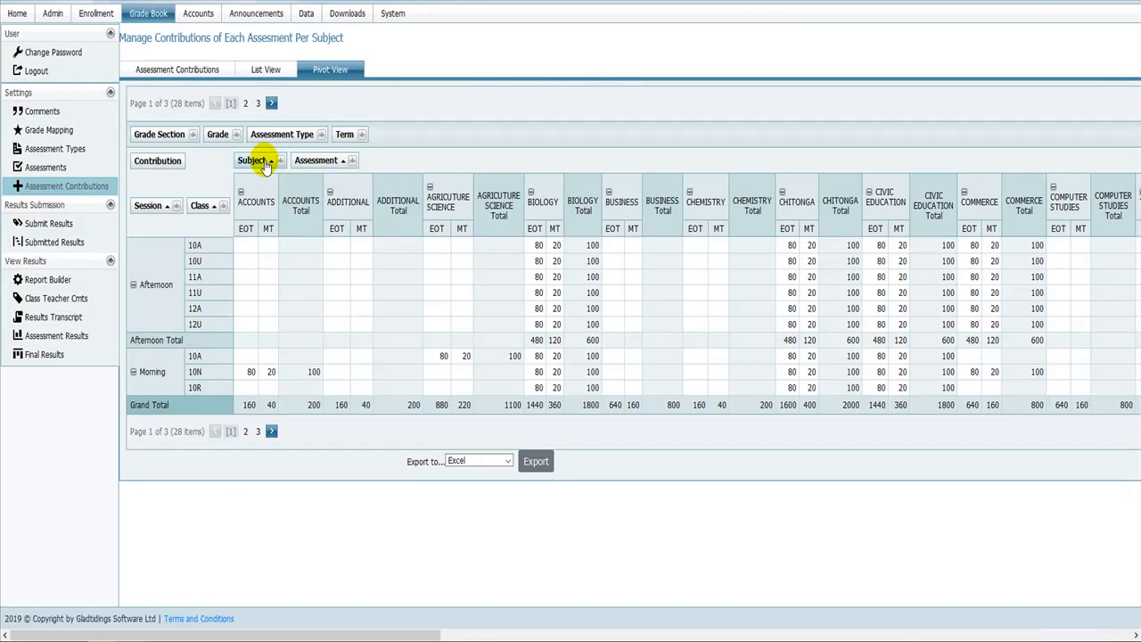